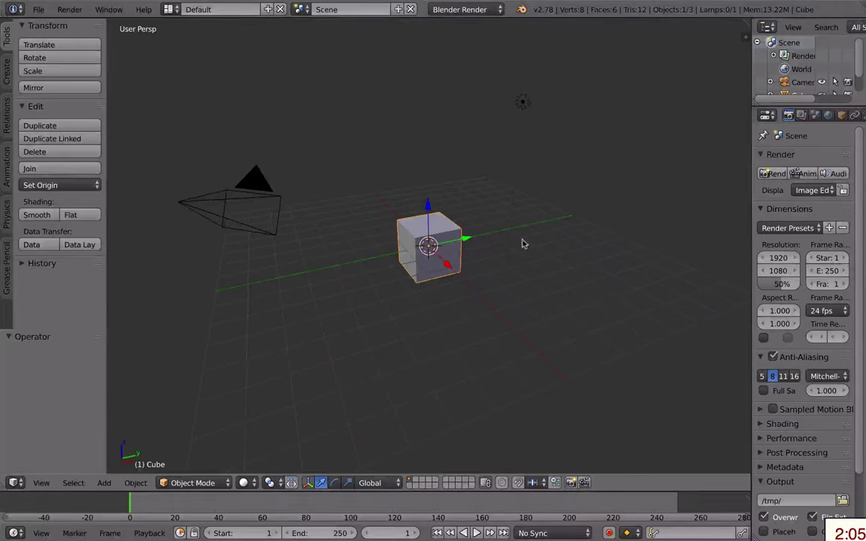
- Delete the default cube from the scene
scroll(397, 259, "up", 4)
key("x")
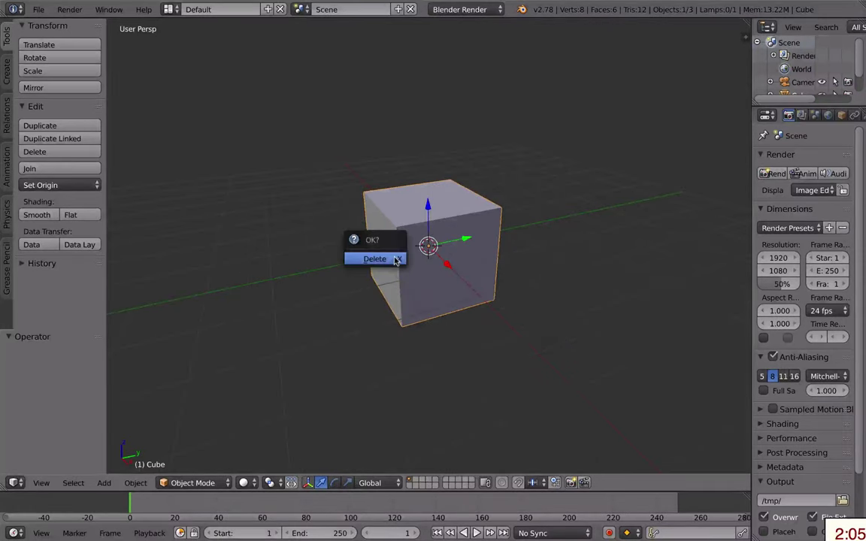
left_click(375, 258)
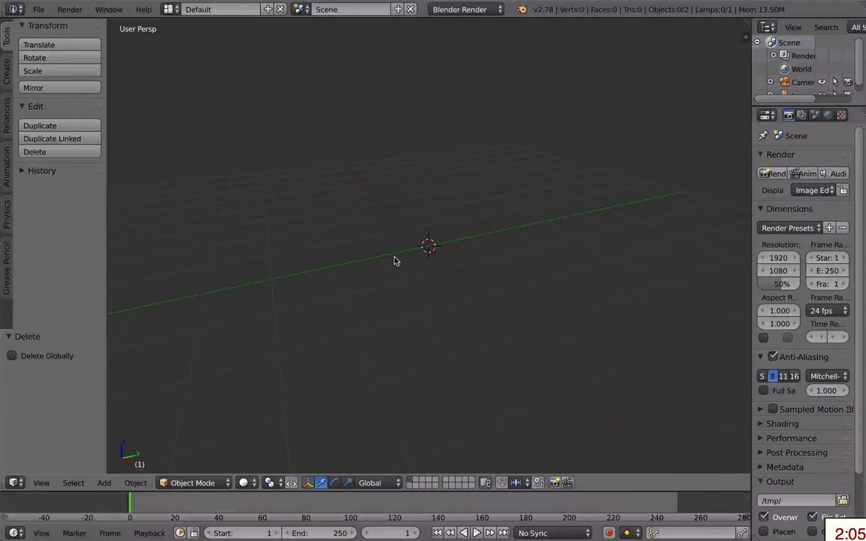
- Add a UV sphere with Generate UVs enabled and shade it smooth
key("shift+a")
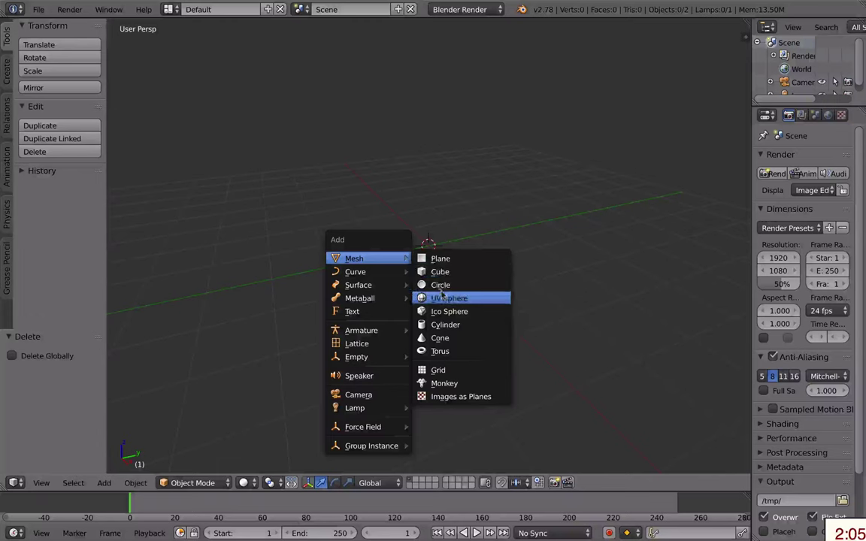
left_click(447, 299)
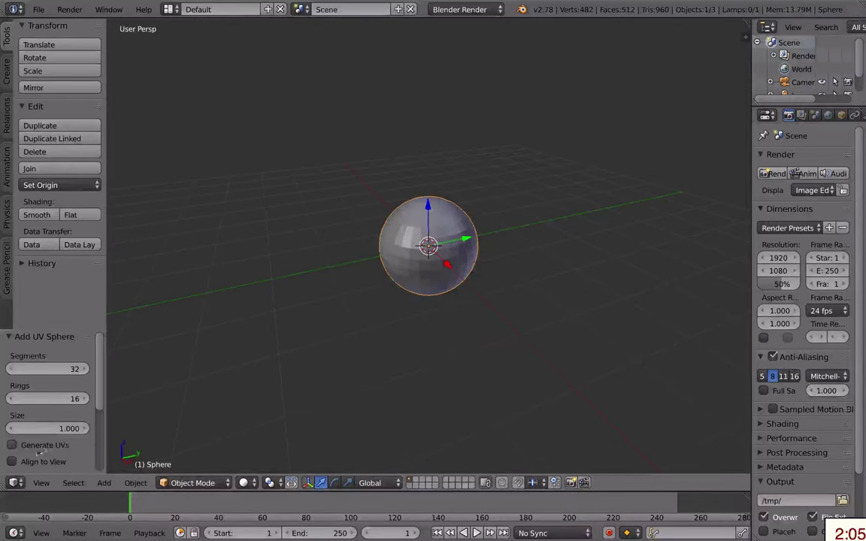
left_click(12, 446)
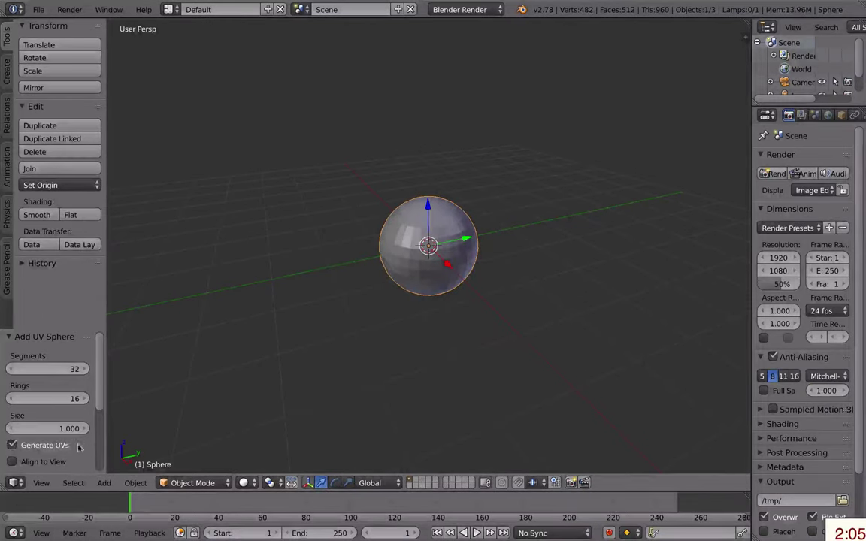
left_click(34, 216)
scroll(408, 254, "up", 4)
scroll(406, 260, "up", 3)
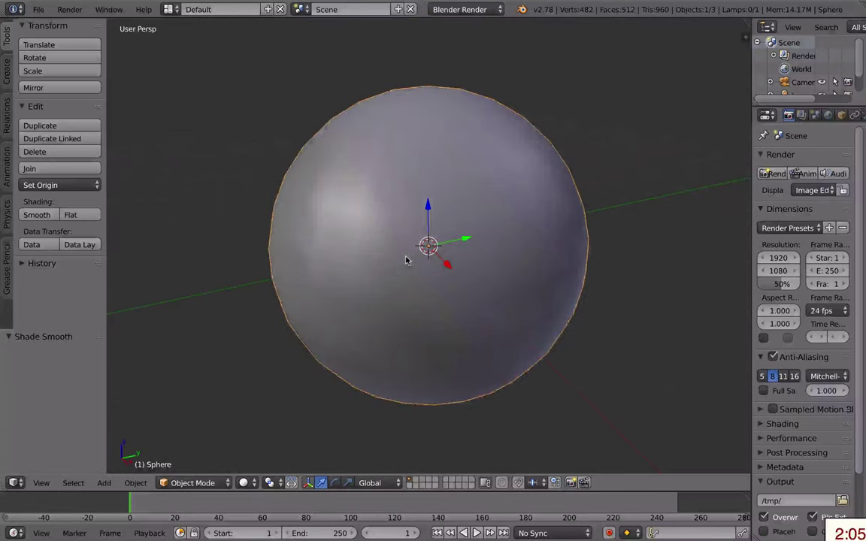
scroll(842, 117, "right", 3)
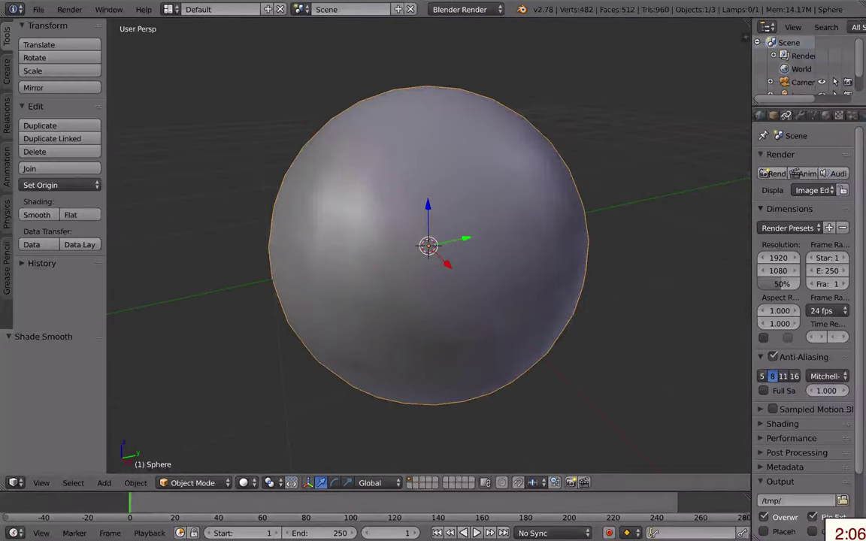
- Switch the render engine to Cycles and assign the existing Material to the sphere
left_click(464, 9)
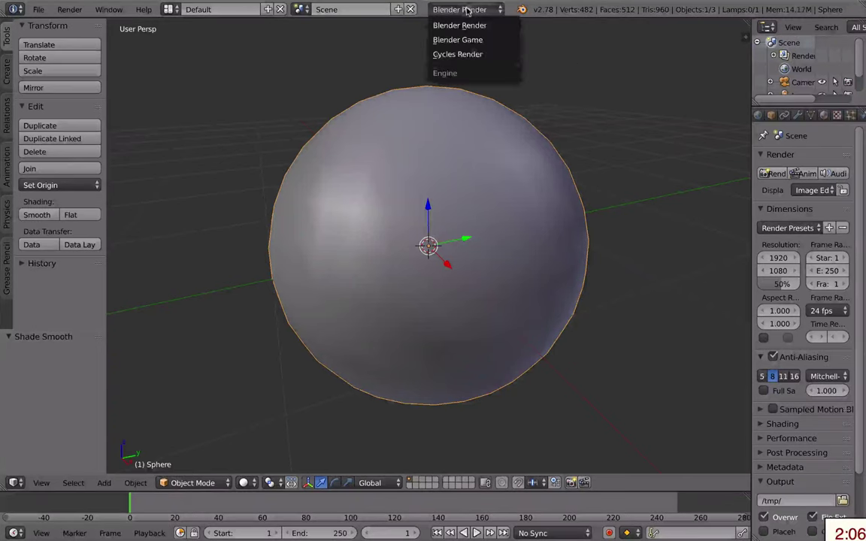
left_click(460, 52)
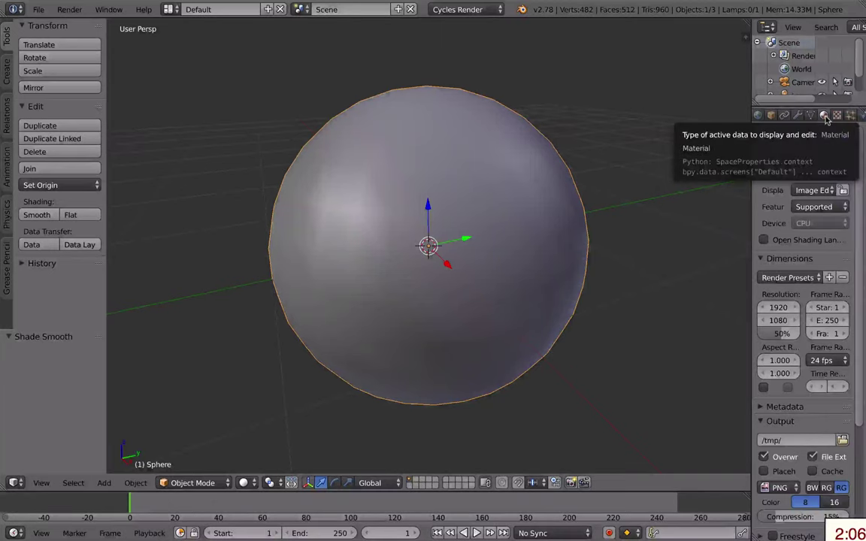
left_click(824, 115)
left_click(767, 202)
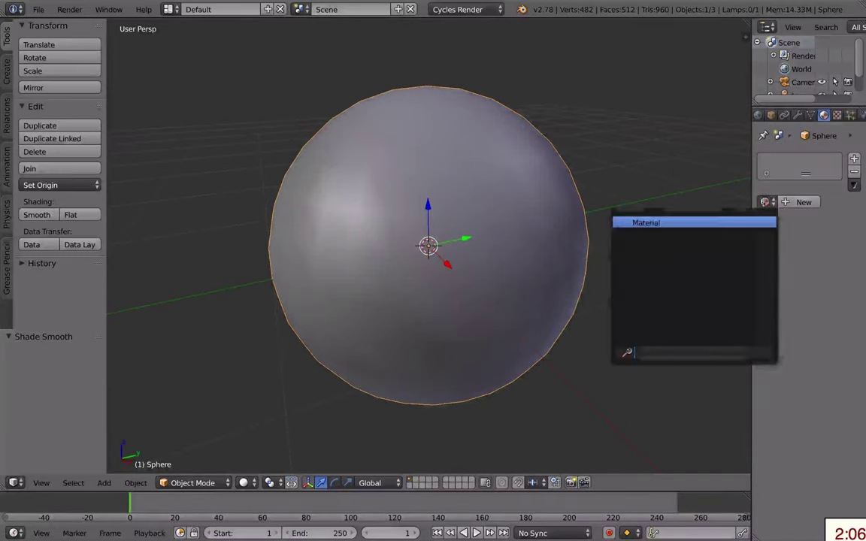
left_click(708, 223)
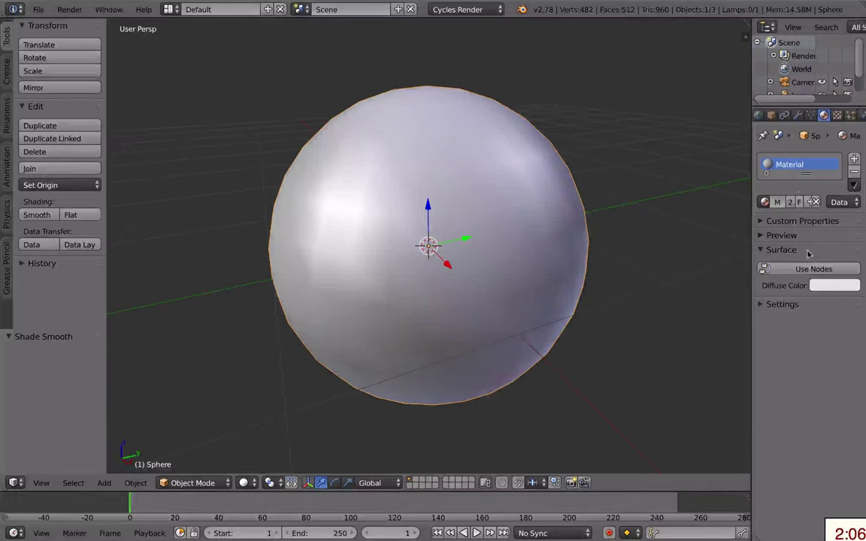
- Enable nodes and drive the material's Color from an Image Texture, browsing for an image
left_click(814, 268)
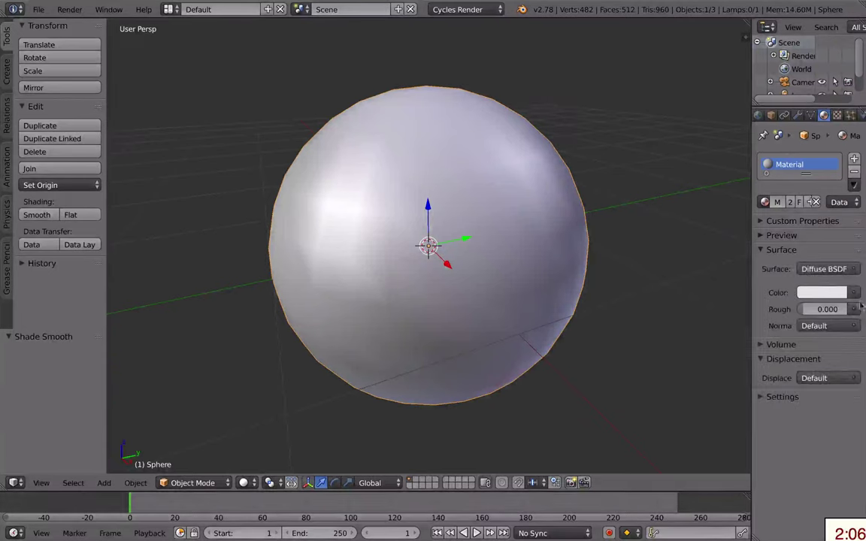
left_click(854, 292)
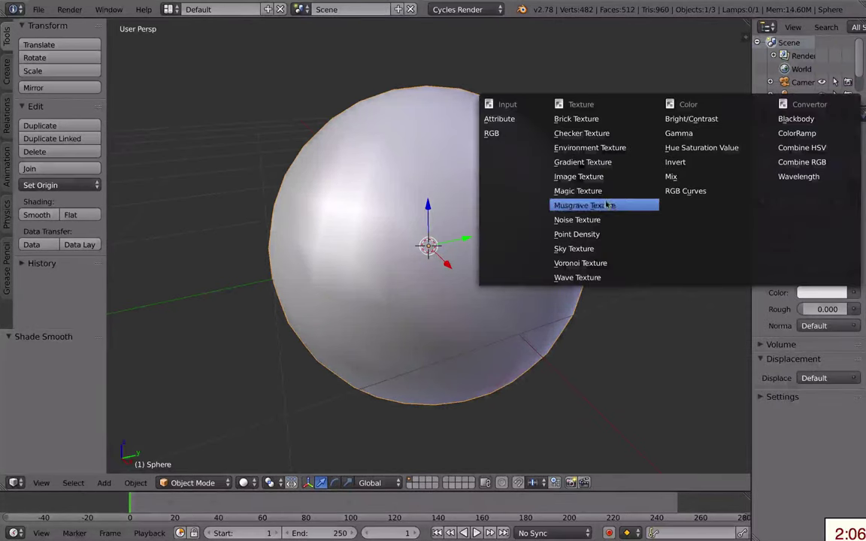
left_click(595, 178)
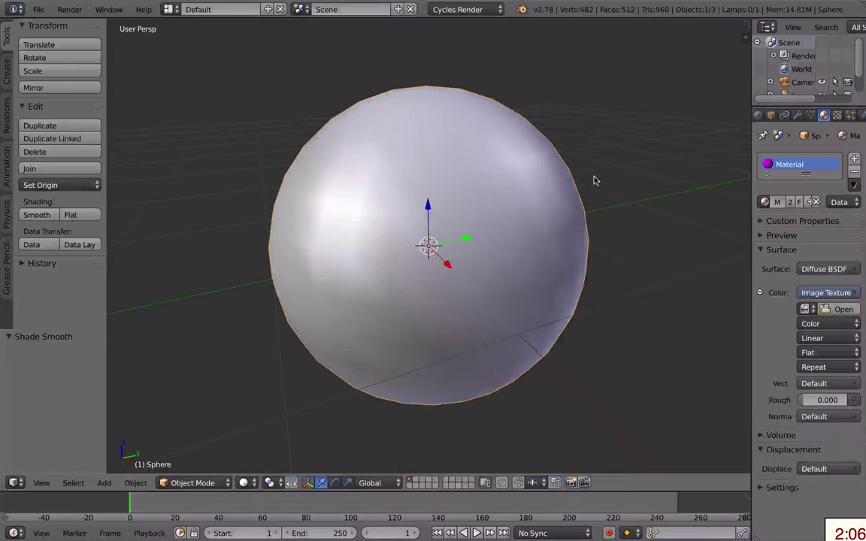
left_click(844, 309)
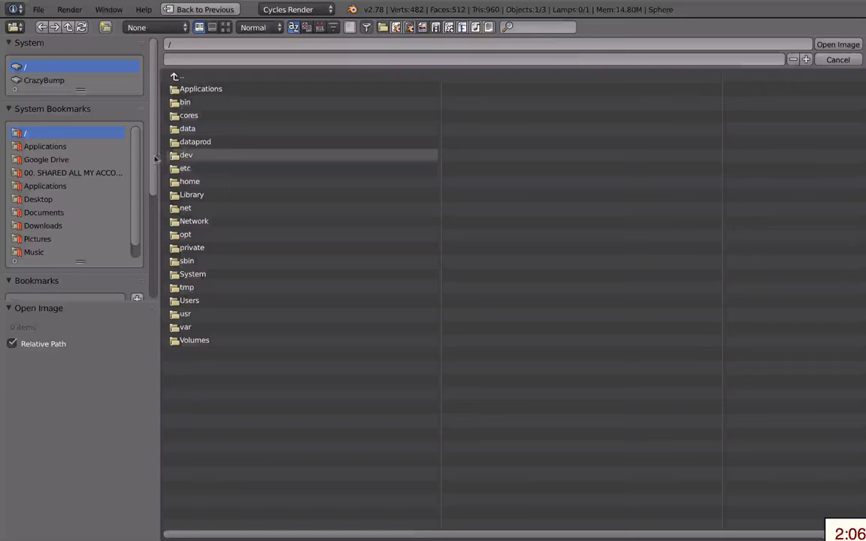
- Load wood_cleanup.png from the blender bookmark's Materials-chapter-2 folder into the Image Texture
scroll(113, 166, "down", 3)
left_click(36, 228)
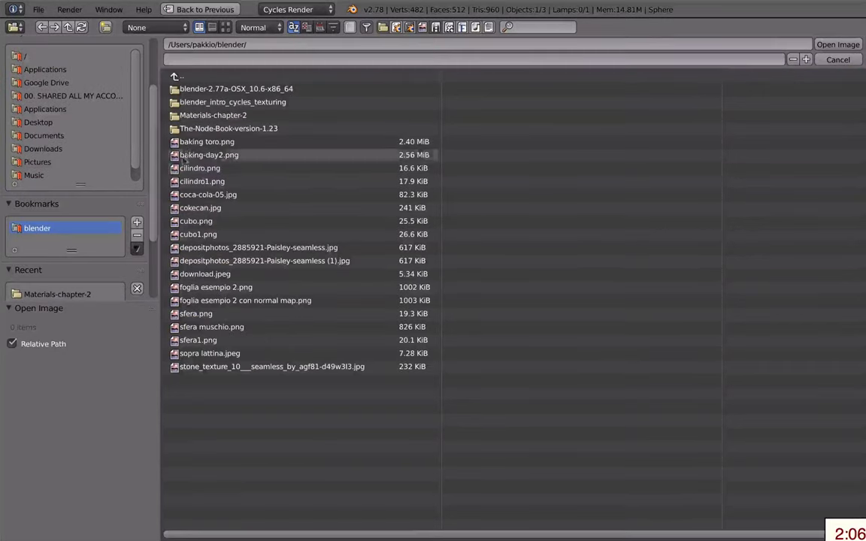
left_click(203, 115)
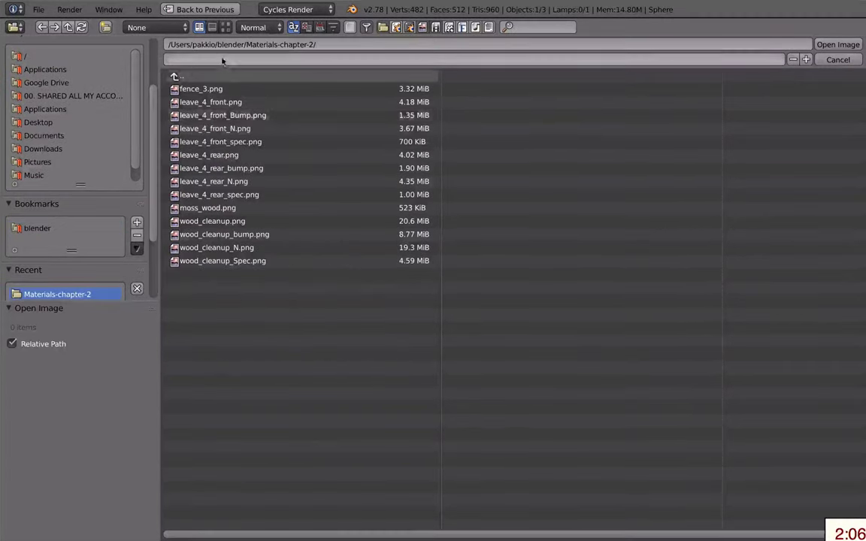
left_click(226, 27)
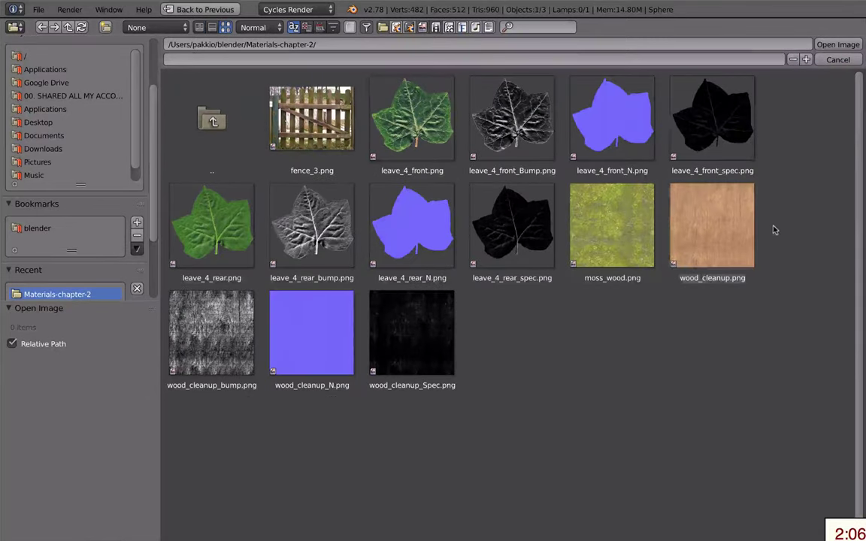
left_click(718, 230)
double_click(718, 230)
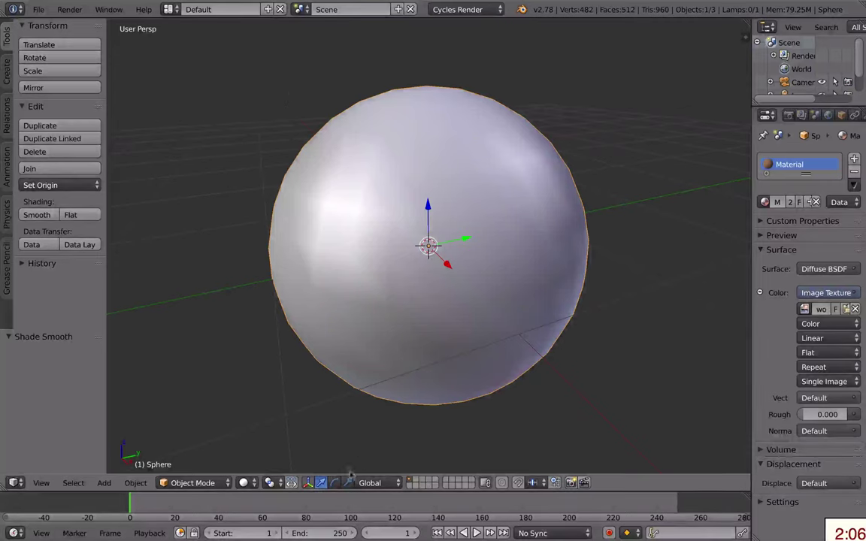
- Set the viewport shading to Rendered to preview the wooden sphere
left_click(254, 485)
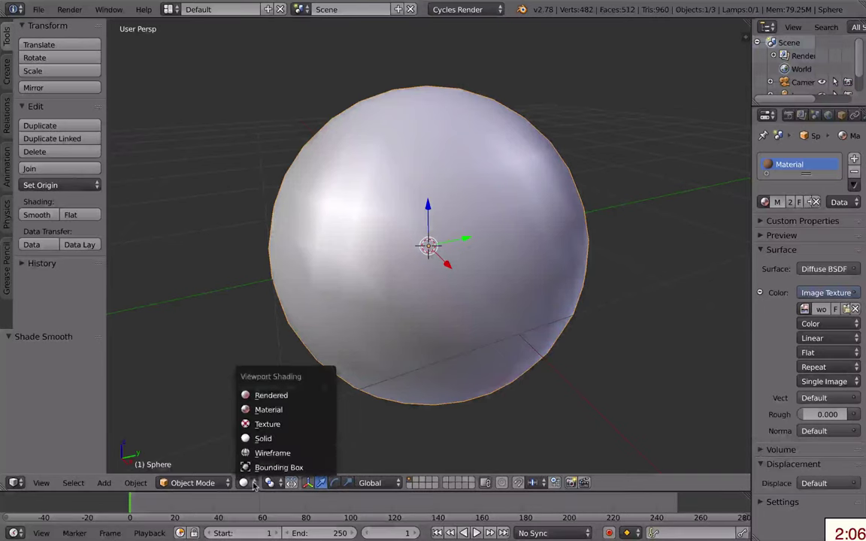
left_click(268, 396)
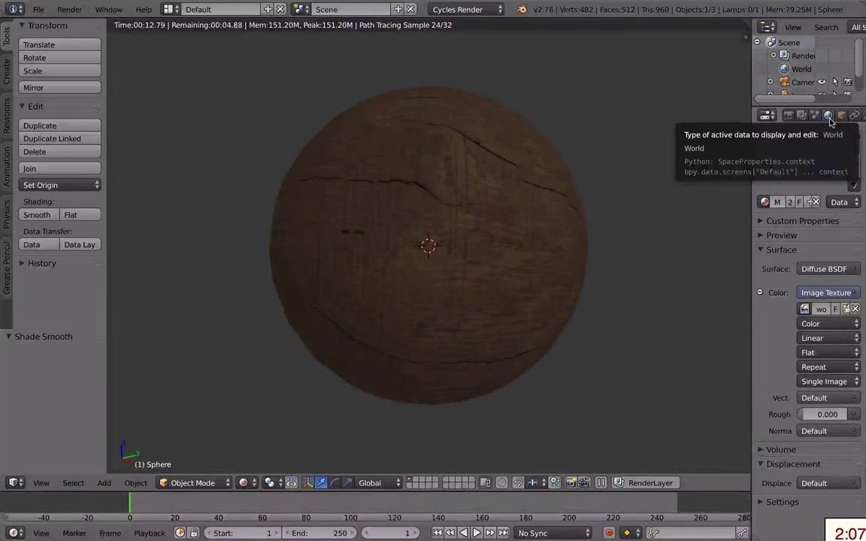
- Give the world a node-based Sky Texture background, then select the Lamp in the Outliner
left_click(828, 116)
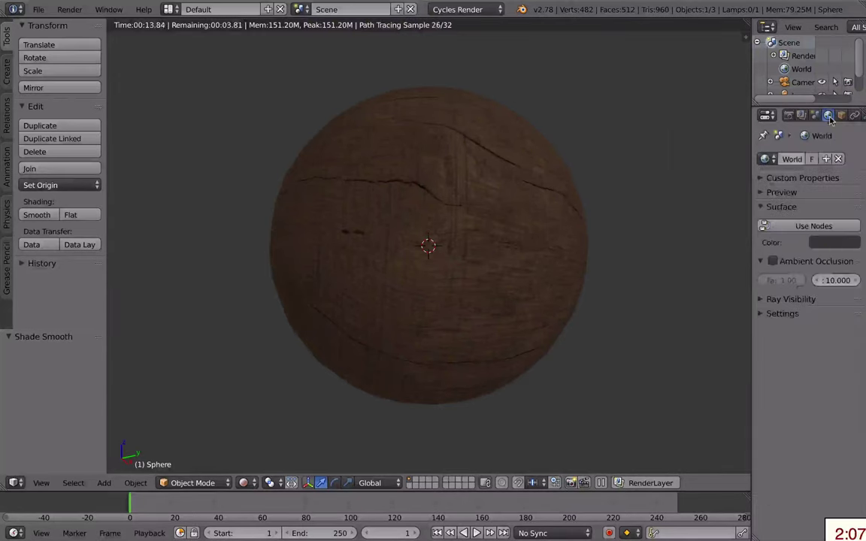
left_click(799, 226)
left_click(852, 252)
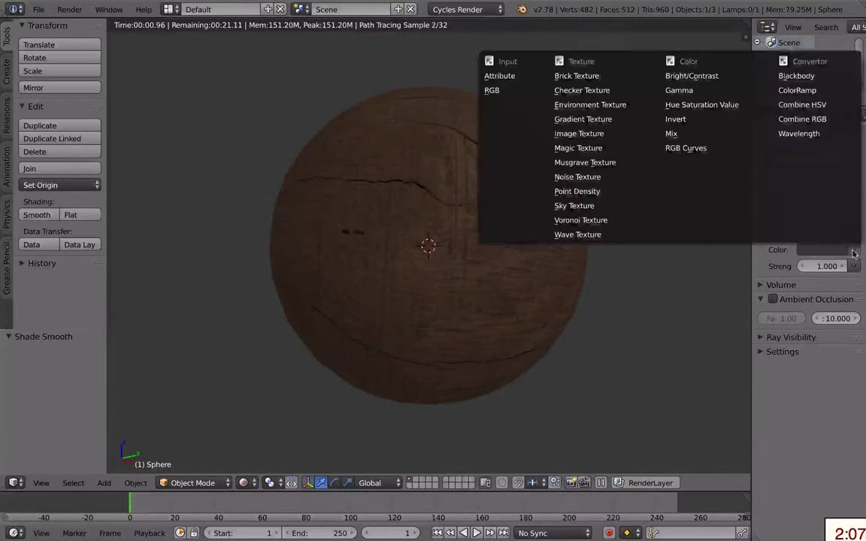
left_click(581, 206)
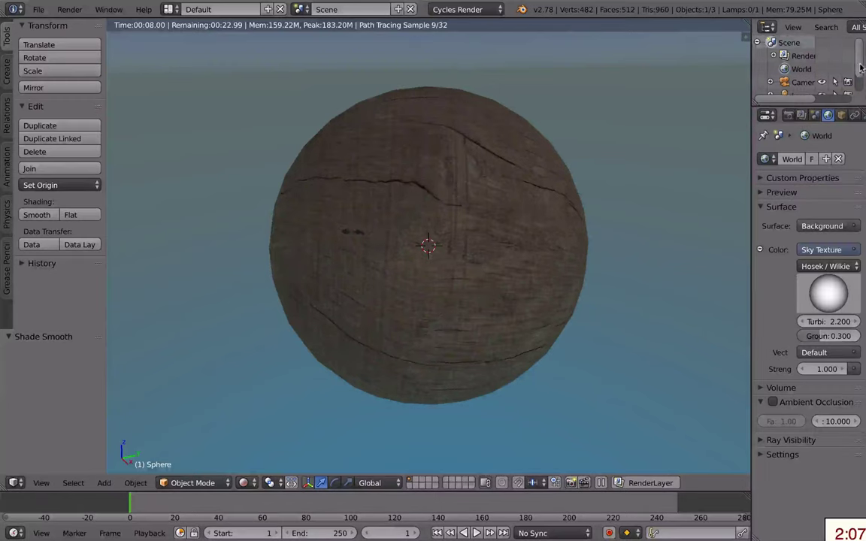
scroll(811, 79, "down", 2)
left_click(808, 76)
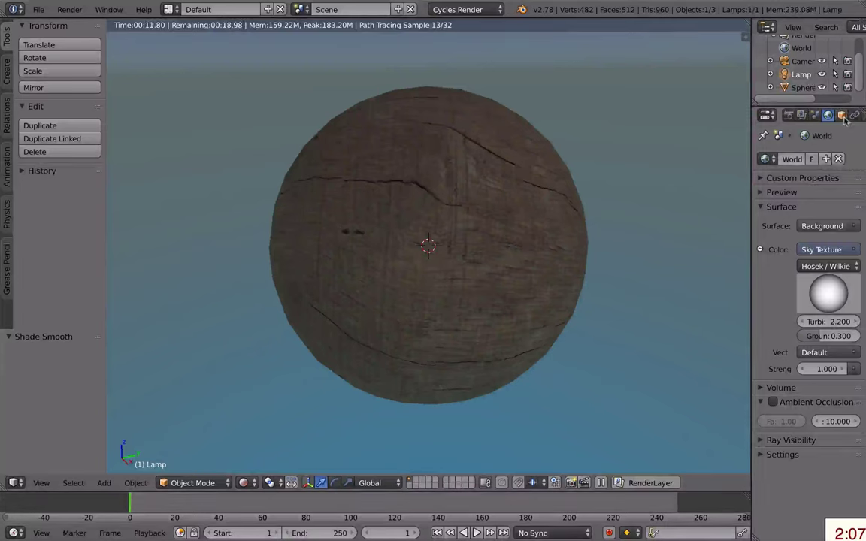
- Make the lamp a Sun with nodes enabled and Emission Strength 5
scroll(797, 114, "down", 2)
left_click(835, 115)
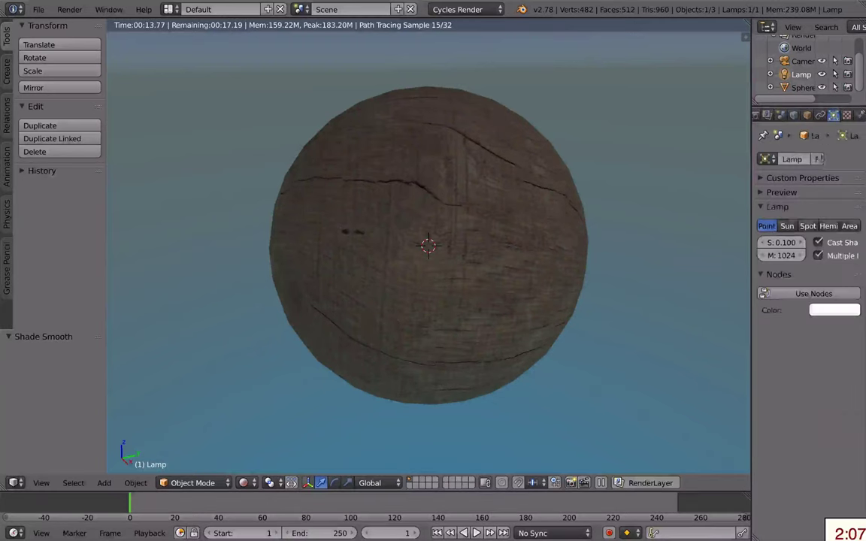
left_click(787, 226)
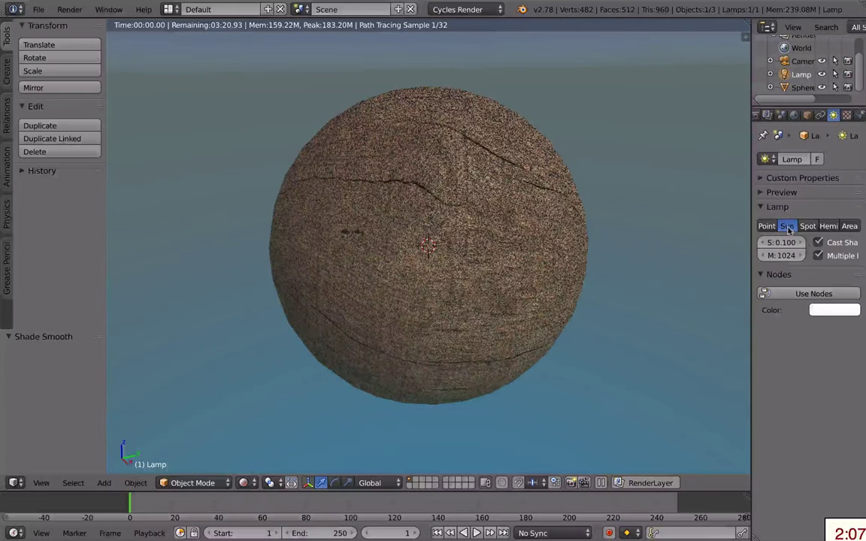
left_click(820, 294)
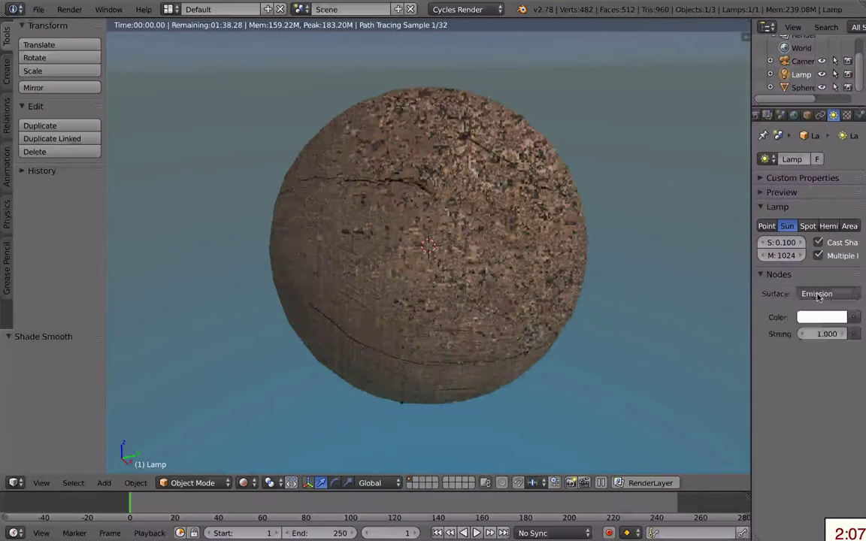
left_click(825, 334)
type("5")
key("Return")
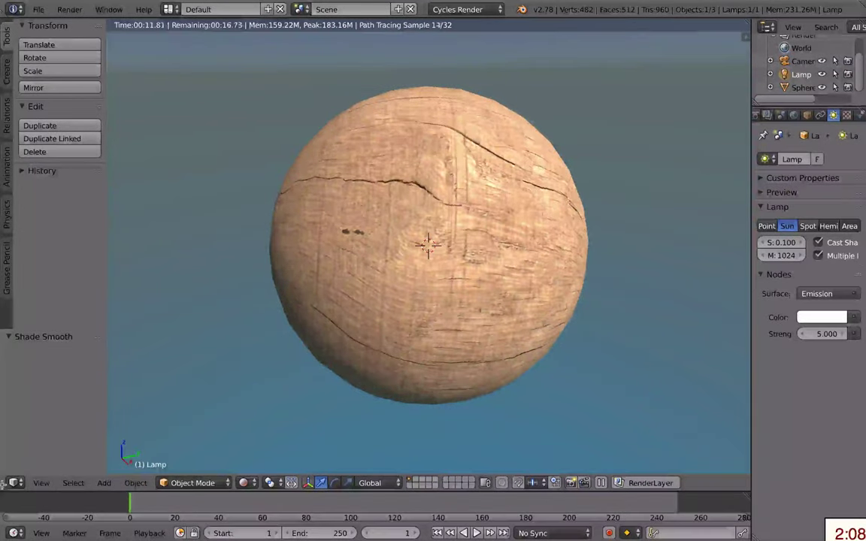
- Split the 3D view and turn the left area into a Node Editor showing the sphere's material
left_click_drag(4, 487, 392, 479)
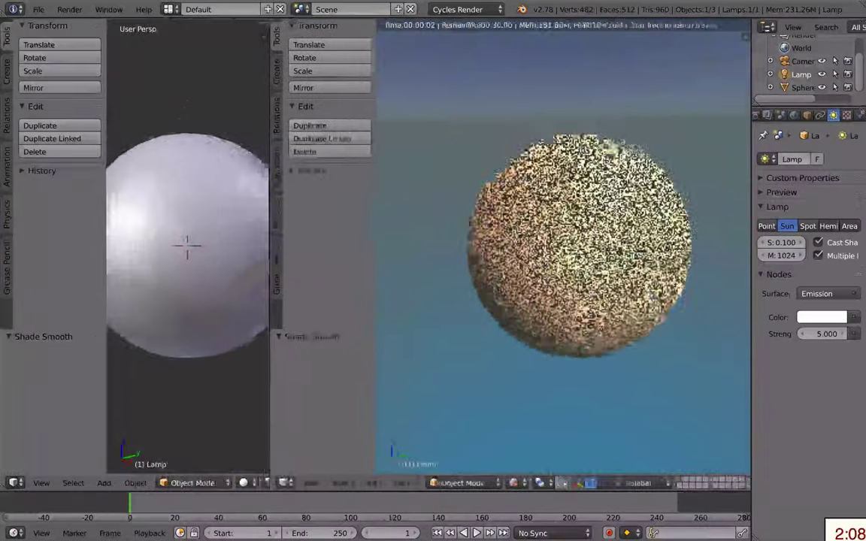
left_click(15, 483)
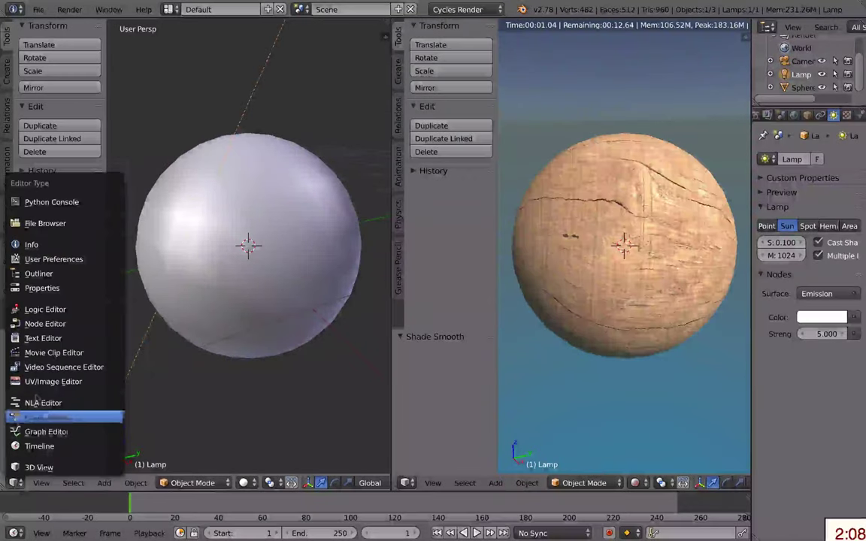
left_click(52, 324)
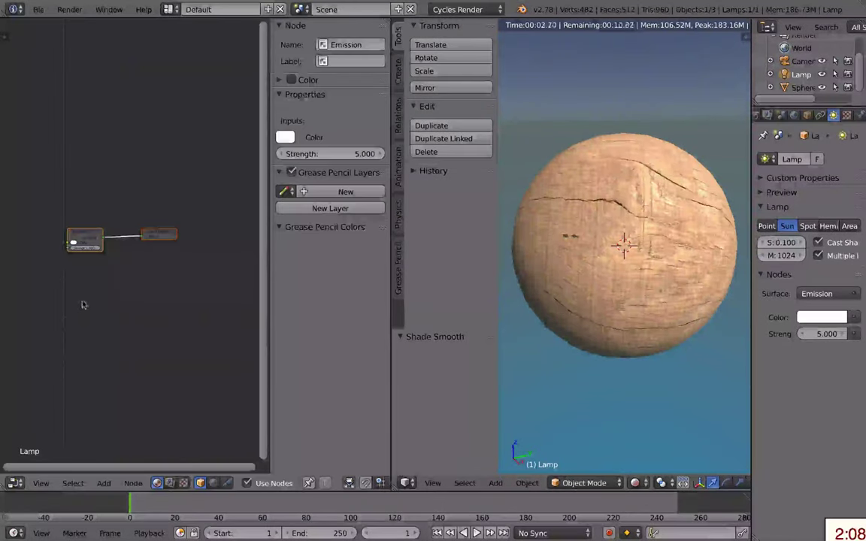
right_click(663, 222)
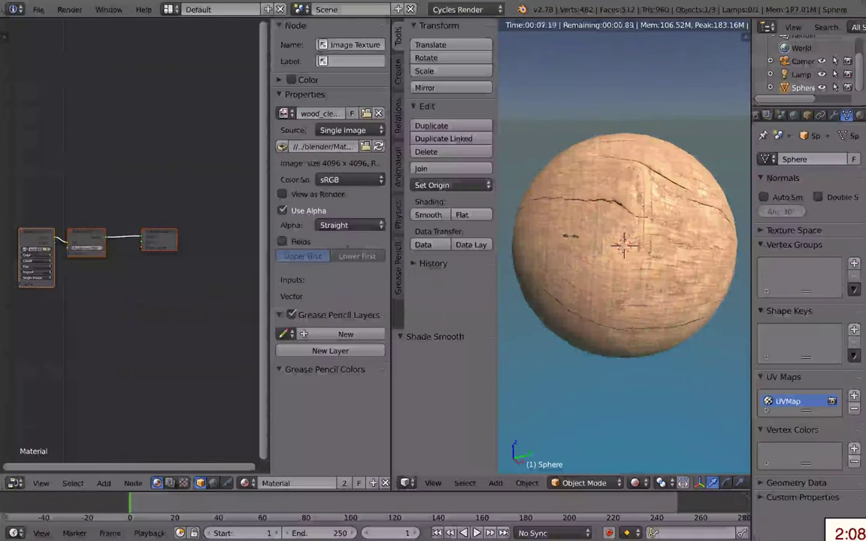
- Hide the node sidebar and resize the node editor and rendered view areas
key("n")
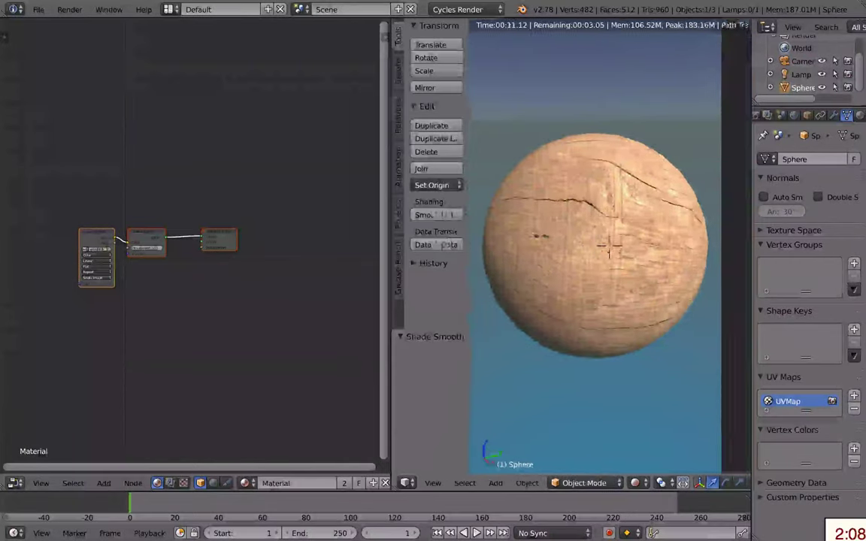
left_click_drag(497, 215, 377, 213)
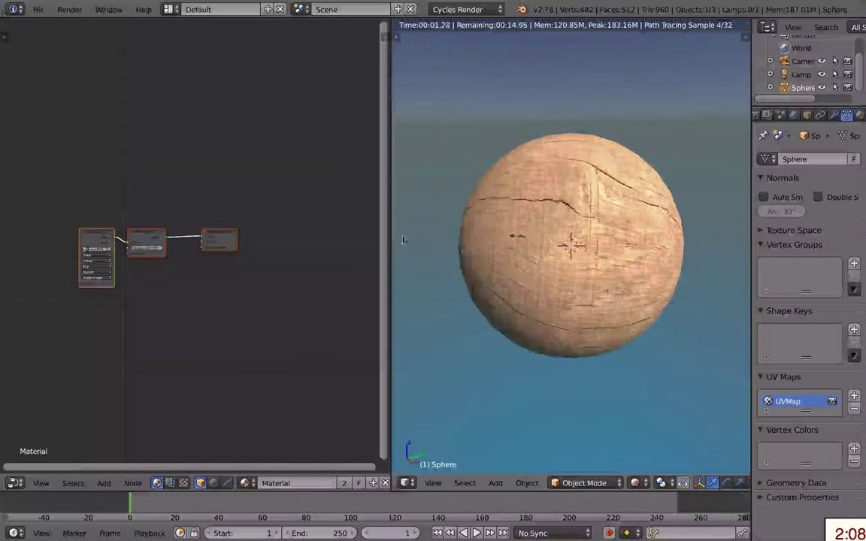
left_click_drag(390, 229, 522, 229)
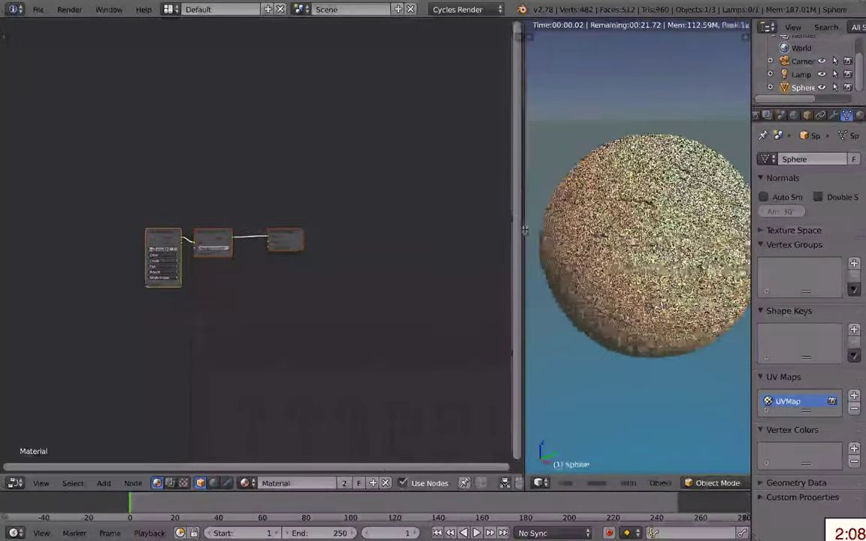
scroll(639, 248, "up", 5)
scroll(639, 249, "down", 5)
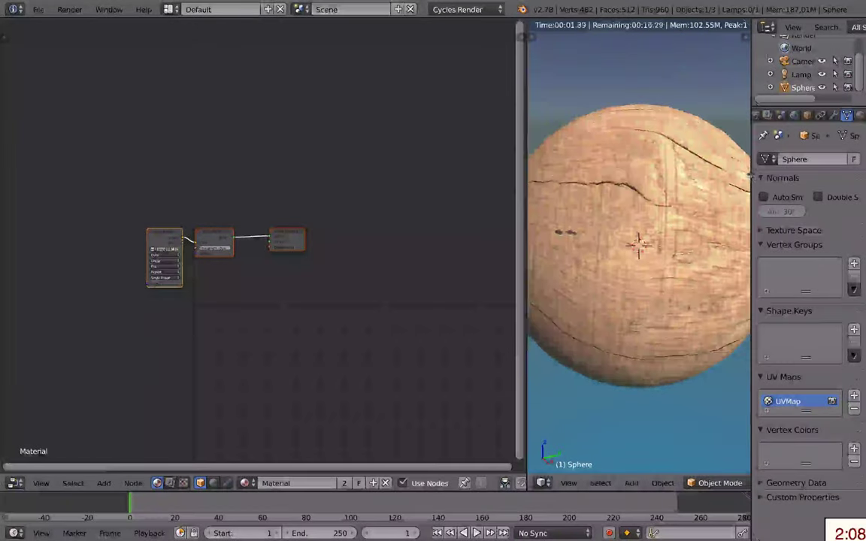
left_click_drag(750, 174, 863, 169)
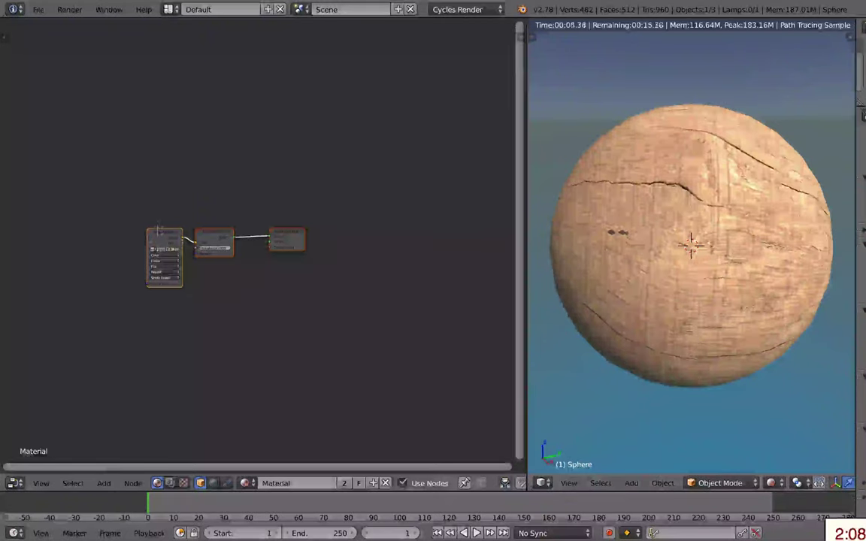
- Spread the Image Texture, Diffuse BSDF and Material Output nodes further apart
left_click_drag(158, 229, 148, 191)
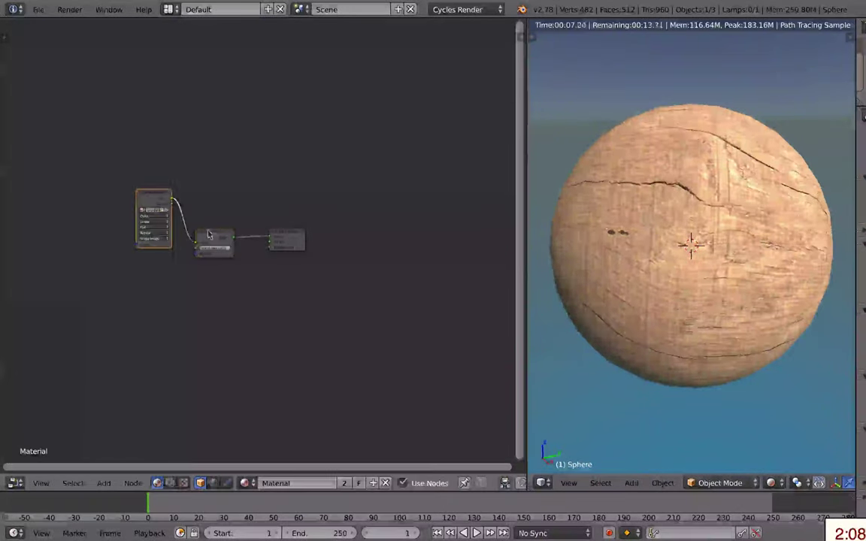
left_click_drag(209, 235, 218, 208)
left_click_drag(288, 239, 302, 230)
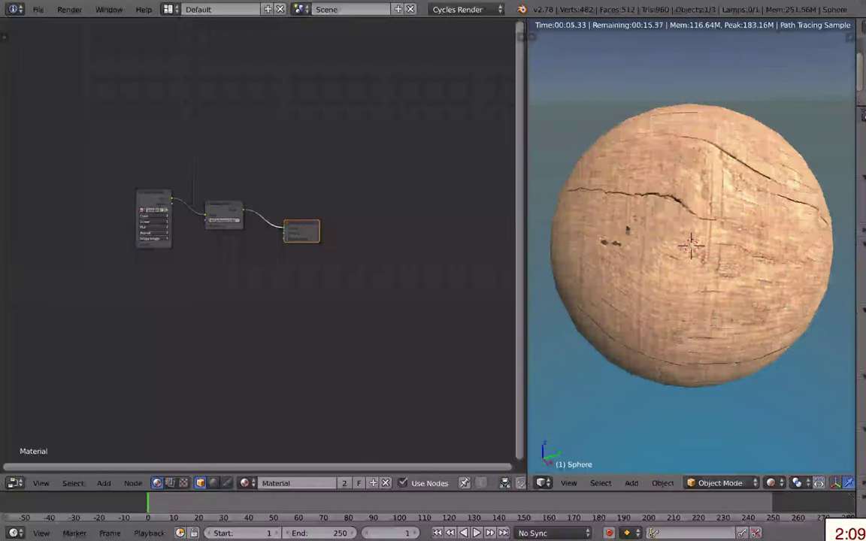
scroll(248, 218, "up", 2)
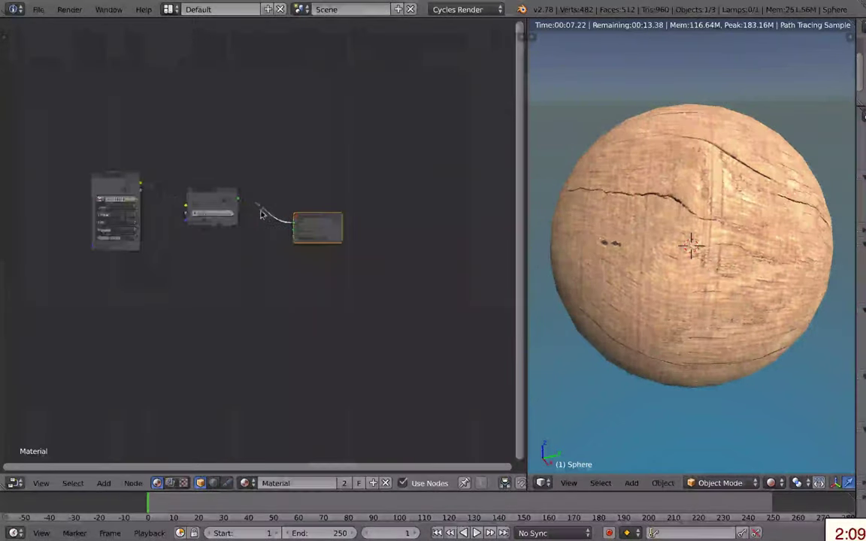
left_click_drag(217, 190, 251, 172)
left_click_drag(109, 173, 123, 147)
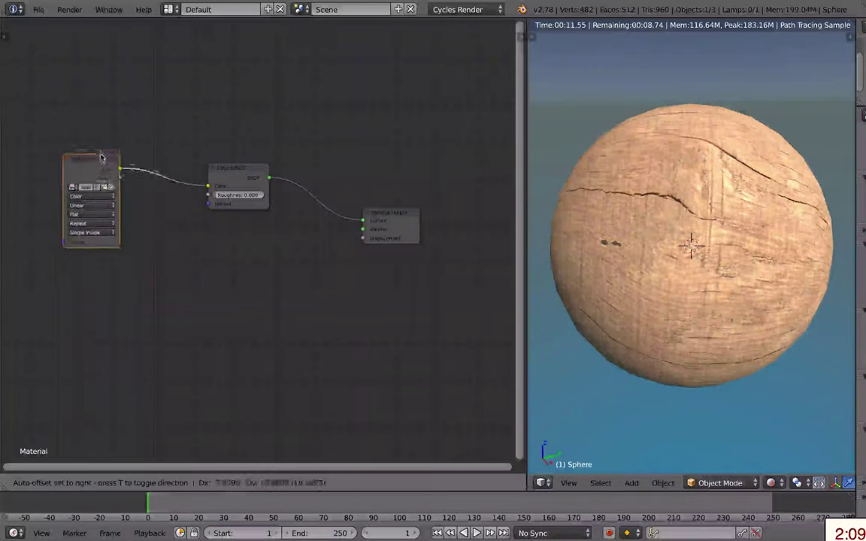
left_click(256, 169)
left_click_drag(256, 170, 270, 156)
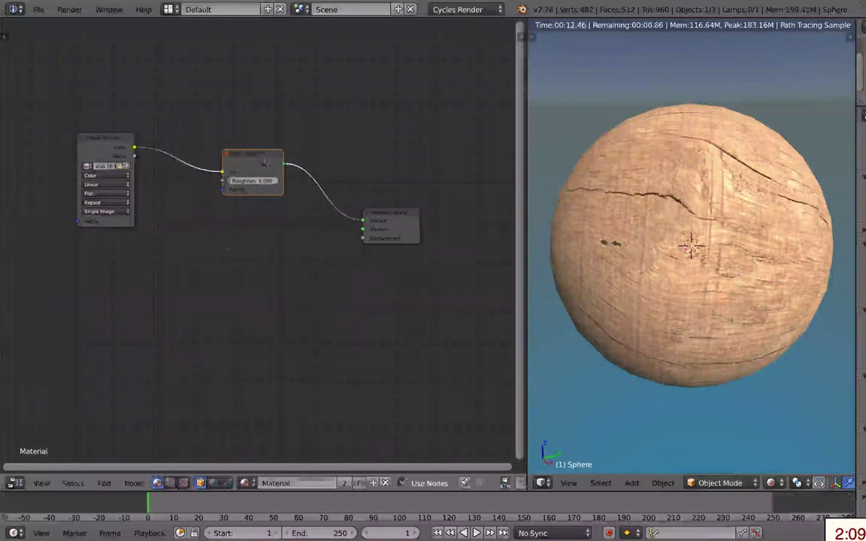
left_click(104, 483)
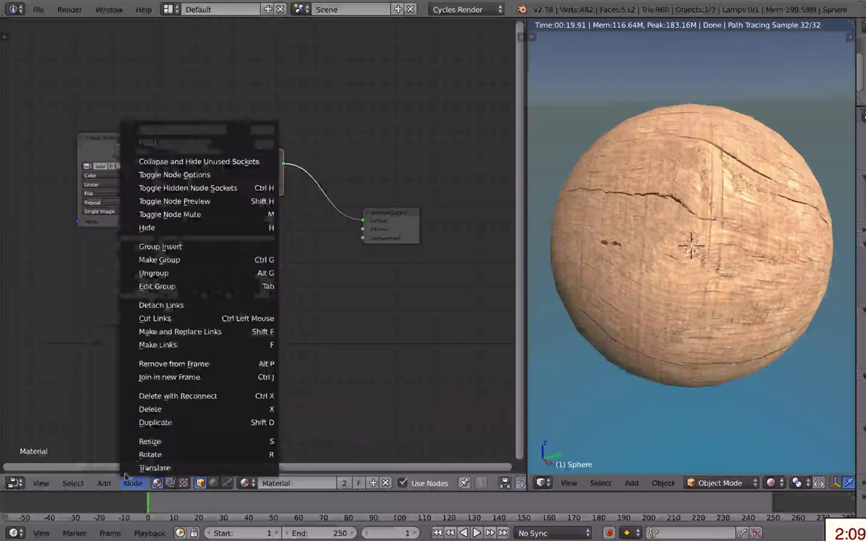
- Add a Bump node via search and place it below the Image Texture
left_click(104, 483)
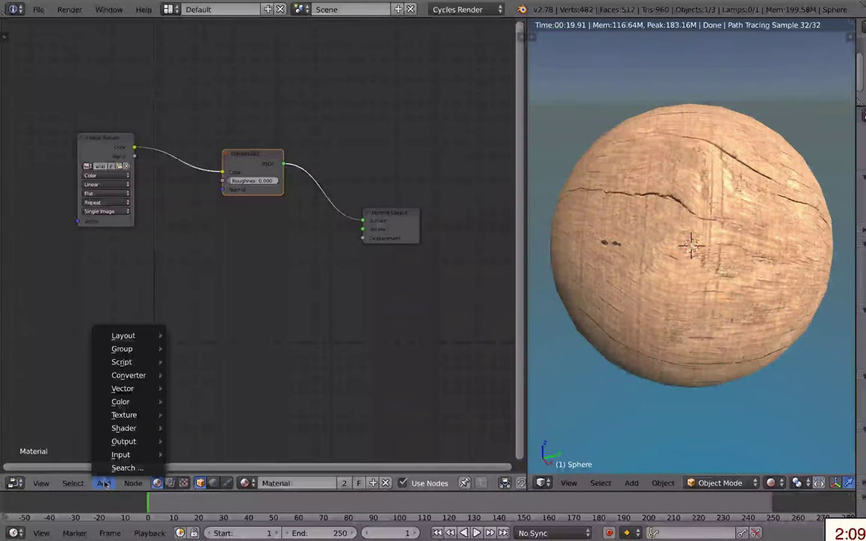
left_click(124, 467)
type("Bump")
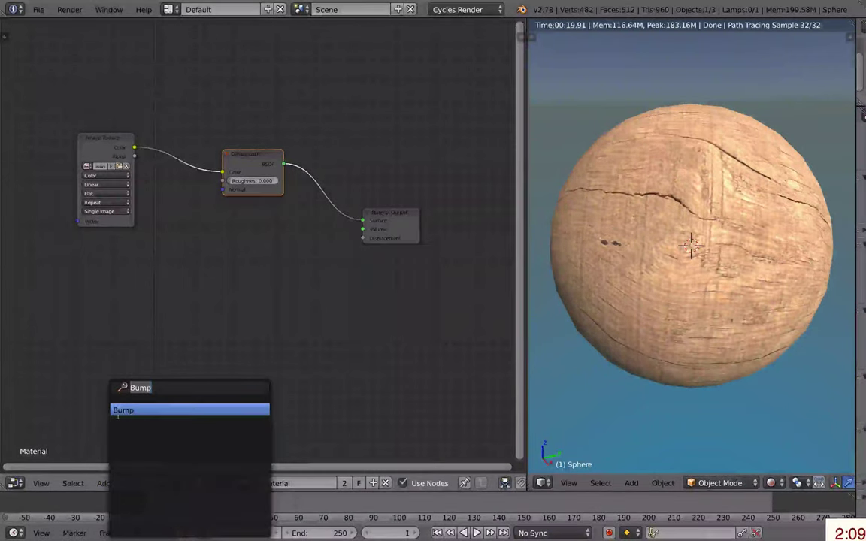
left_click(164, 410)
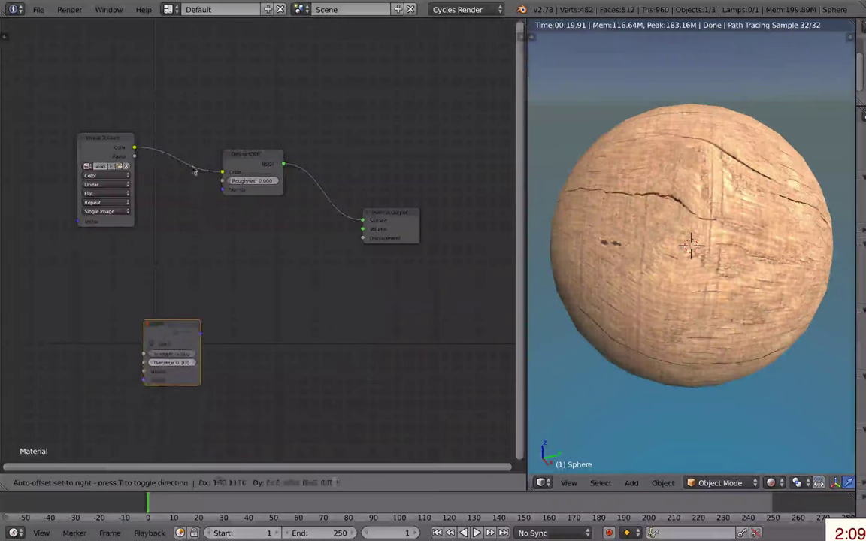
left_click_drag(178, 345, 194, 285)
left_click(194, 284)
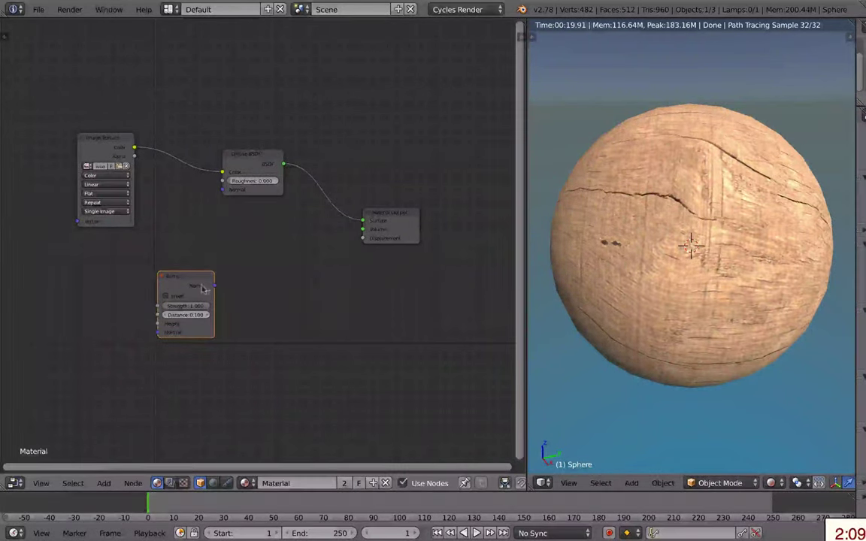
- Tidy the layout by nudging the Bump, Diffuse BSDF and Image Texture nodes
left_click_drag(202, 288, 209, 253)
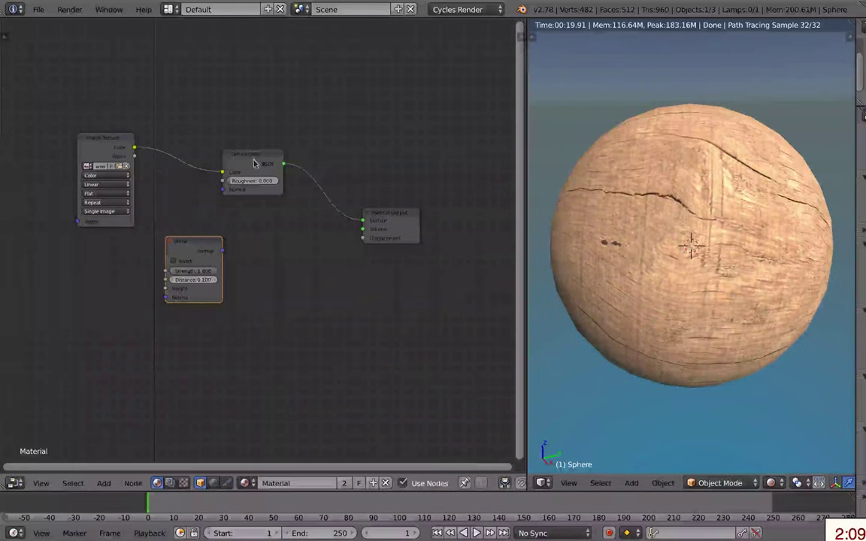
left_click_drag(254, 163, 293, 156)
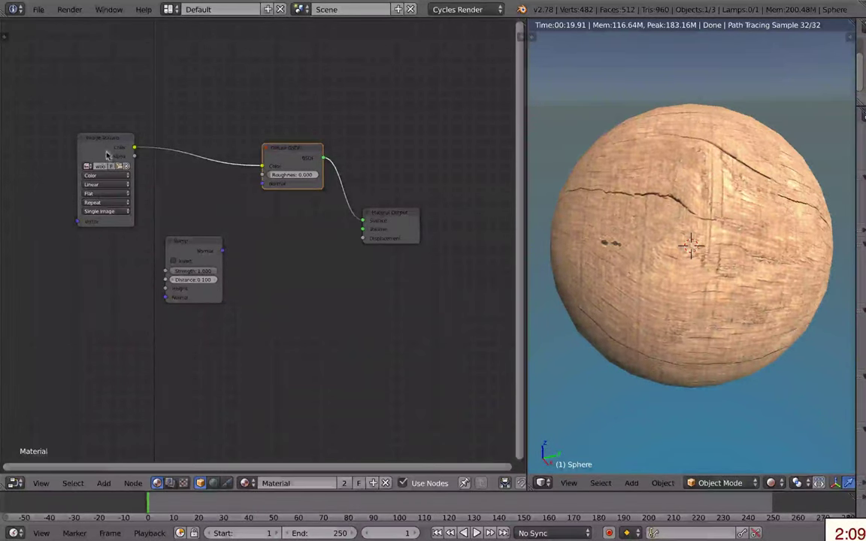
left_click_drag(98, 140, 69, 138)
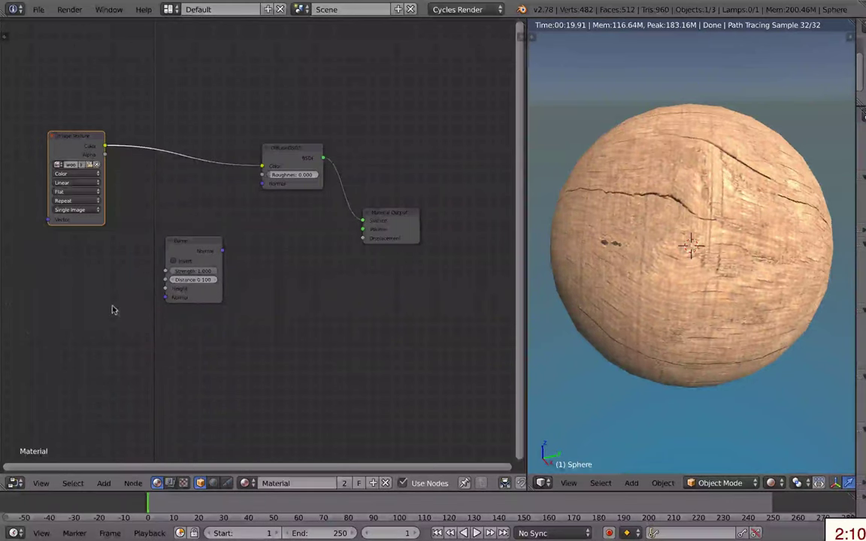
left_click_drag(184, 245, 188, 231)
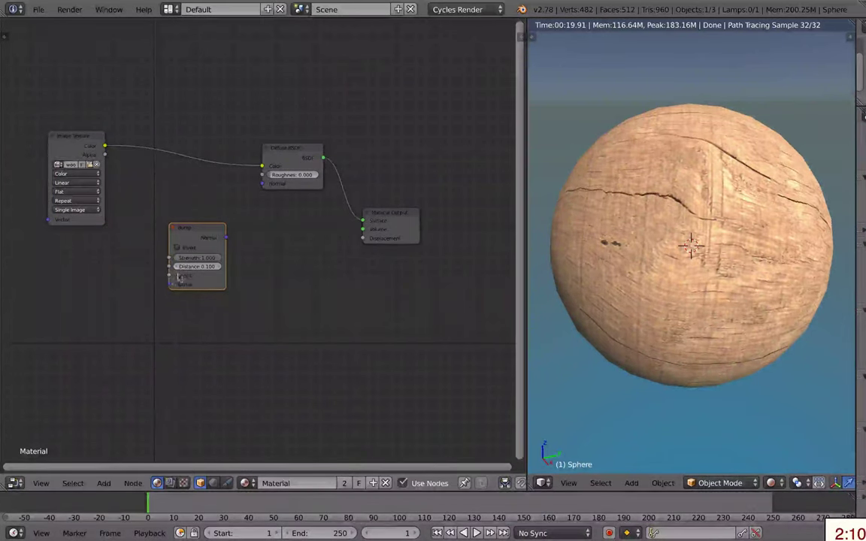
- Link the image Color to Bump Height and Bump Normal to the Diffuse BSDF Normal
left_click_drag(106, 147, 147, 230)
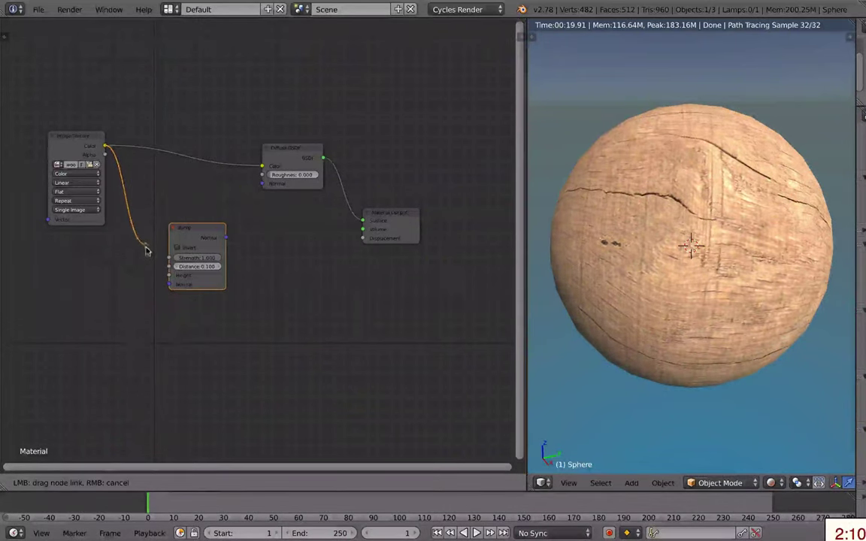
left_click_drag(147, 230, 167, 278)
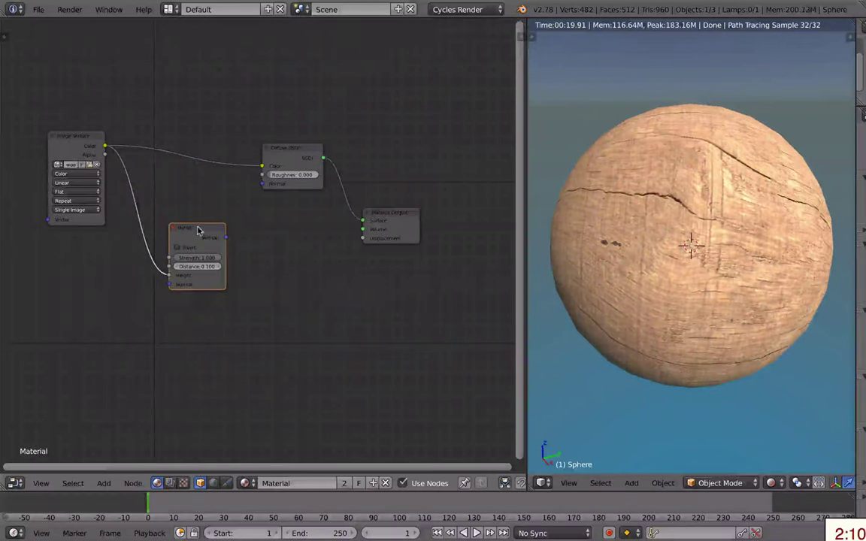
left_click_drag(226, 240, 262, 189)
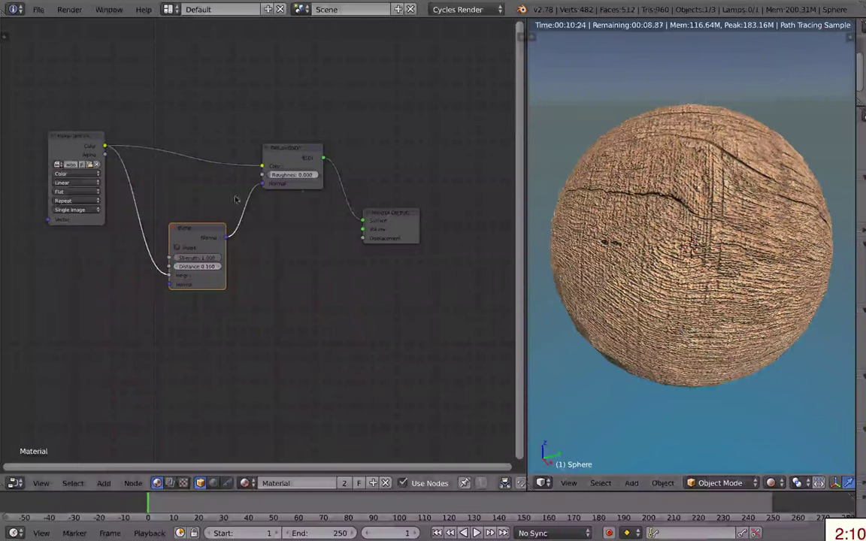
- Set Bump Strength to 0.2 and Distance 0.1, and relink its Normal into the Diffuse BSDF Normal
left_click(194, 259)
type("0.")
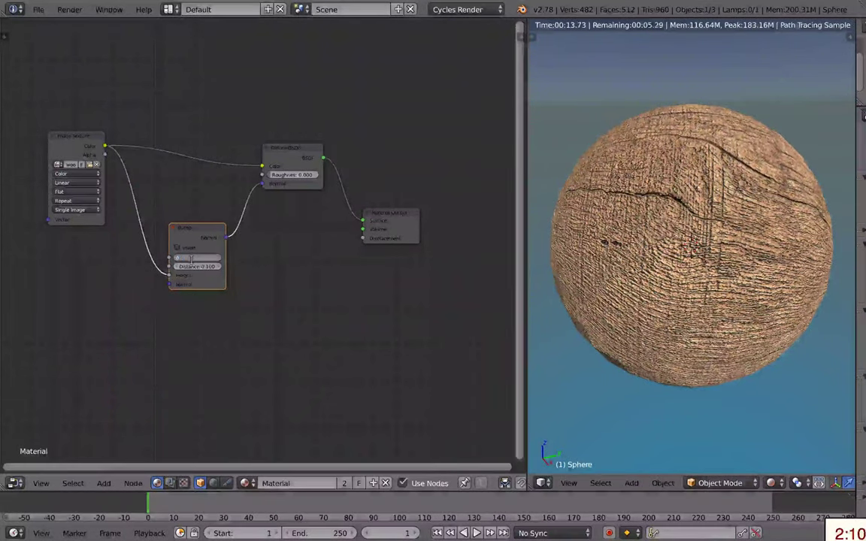
key("Return")
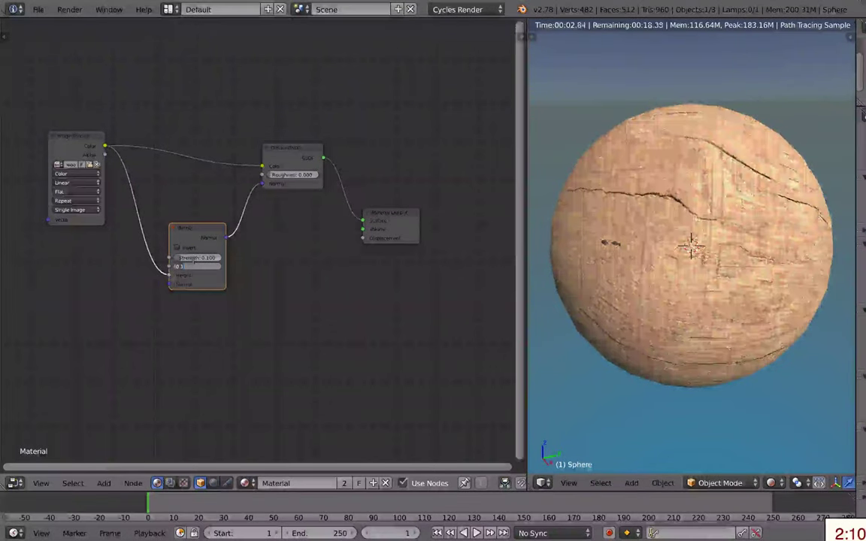
key("Return")
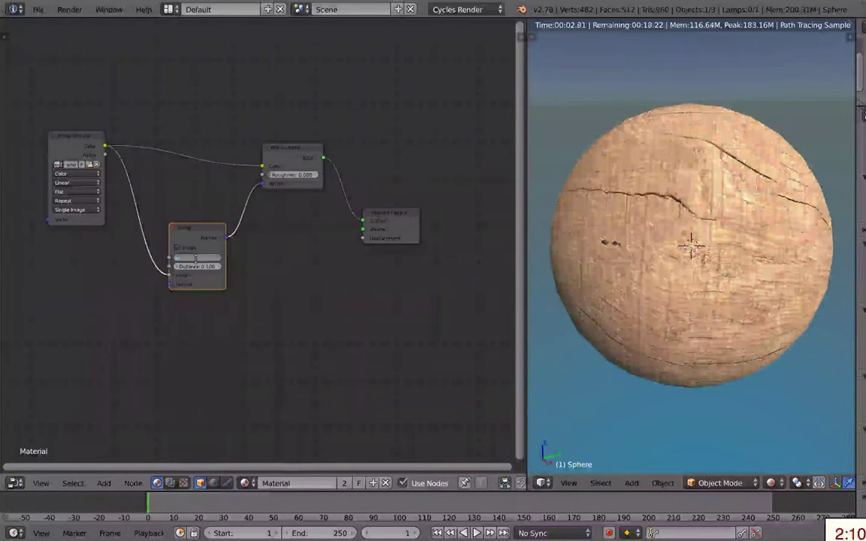
type("0.2")
key("Return")
type("0.1")
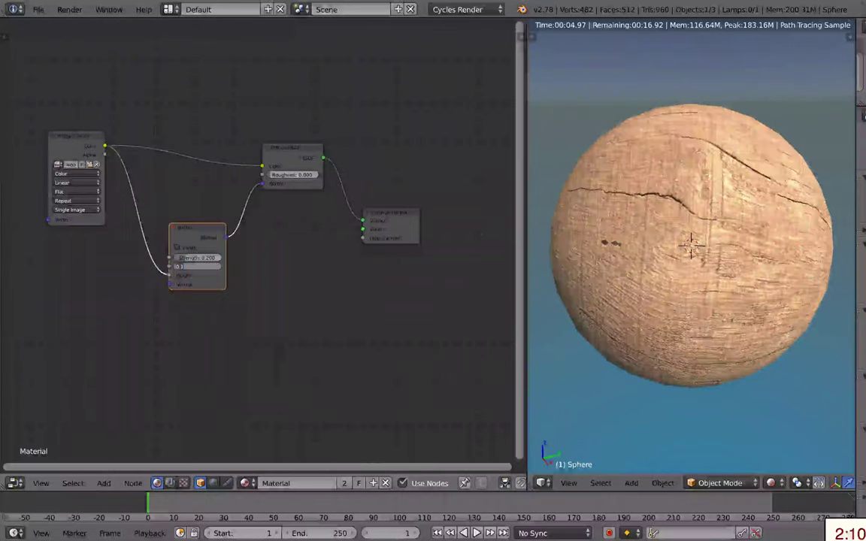
key("Return")
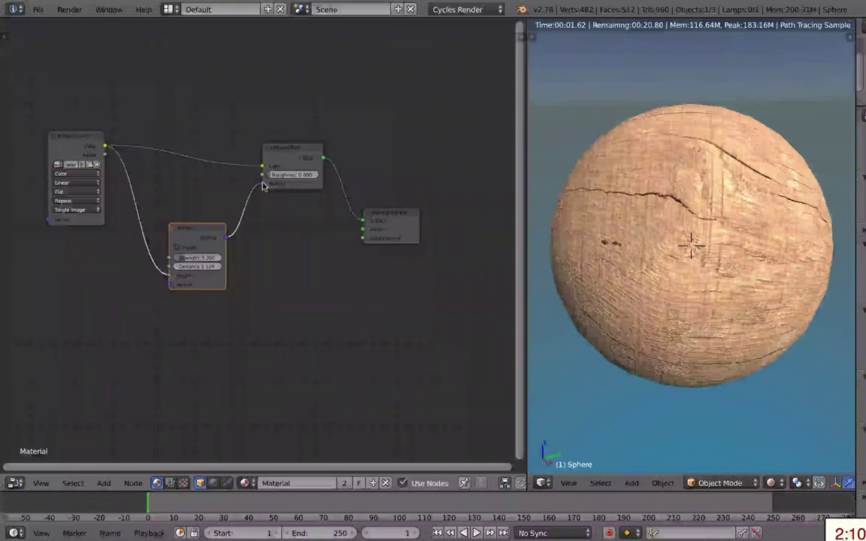
left_click_drag(263, 184, 262, 213)
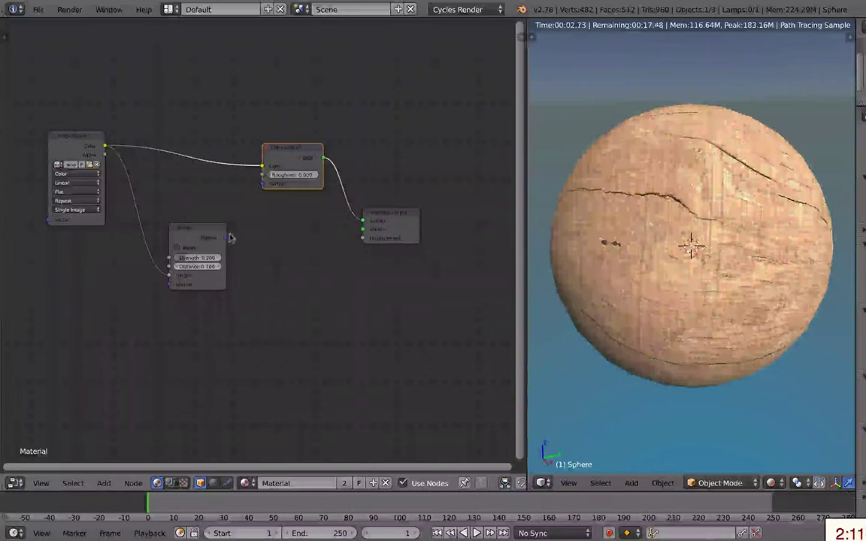
left_click_drag(226, 237, 260, 187)
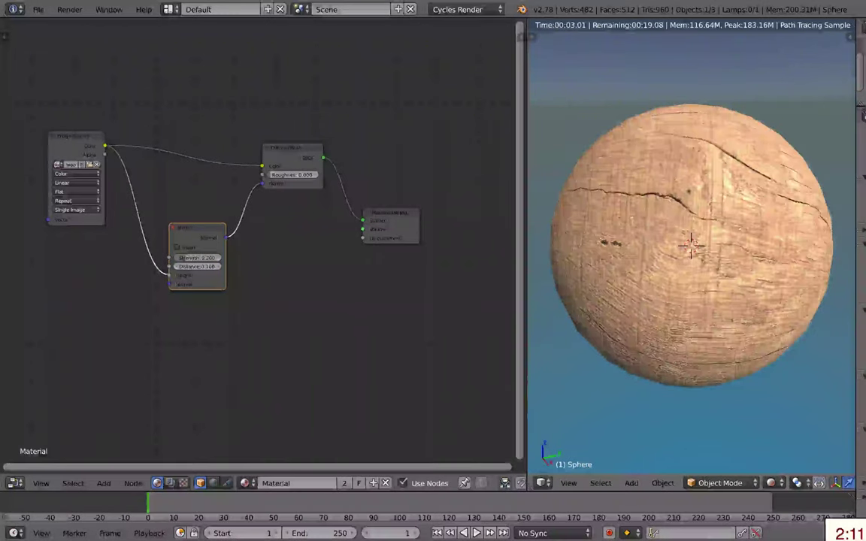
- Set the Bump node's Strength to 0.5 with Distance 0.1
left_click(192, 258)
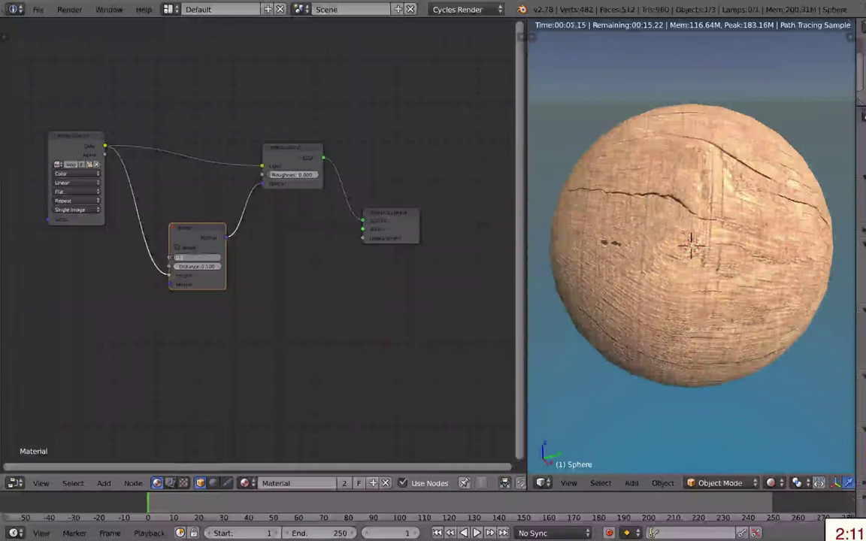
key("BackSpace")
type("0.4")
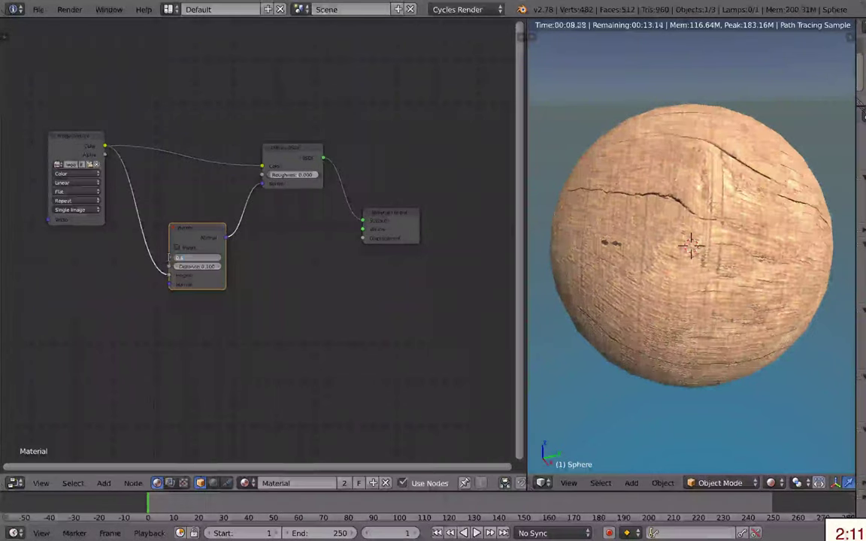
key("Tab")
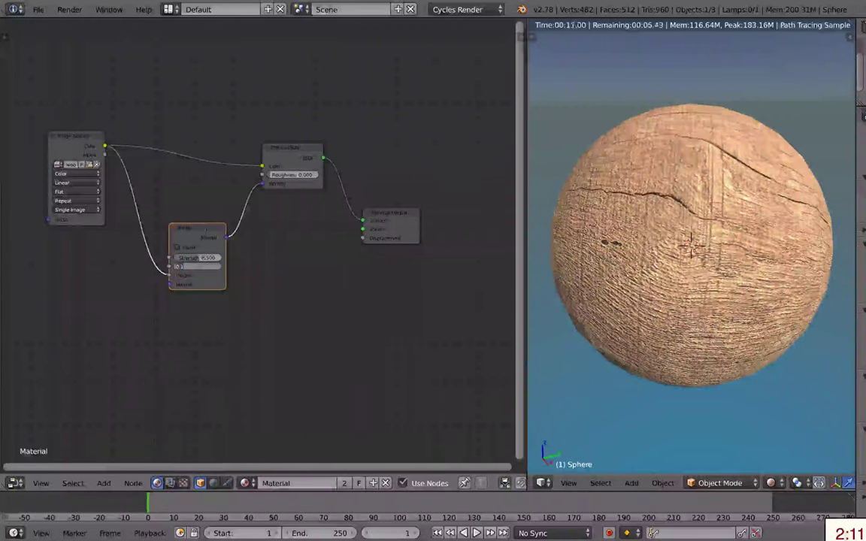
key("Return")
- Move the Bump node slightly down and the Diffuse BSDF node up and right
left_click_drag(205, 231, 203, 245)
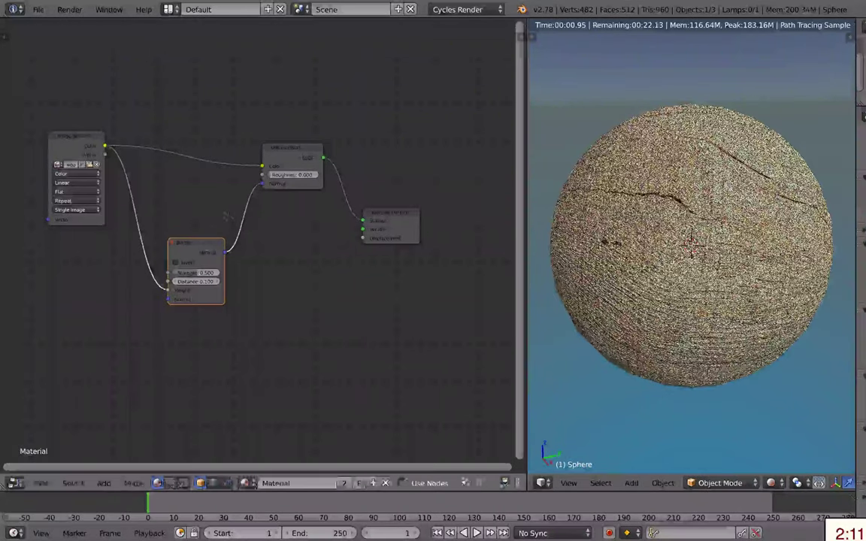
left_click(307, 152)
left_click_drag(307, 152, 315, 138)
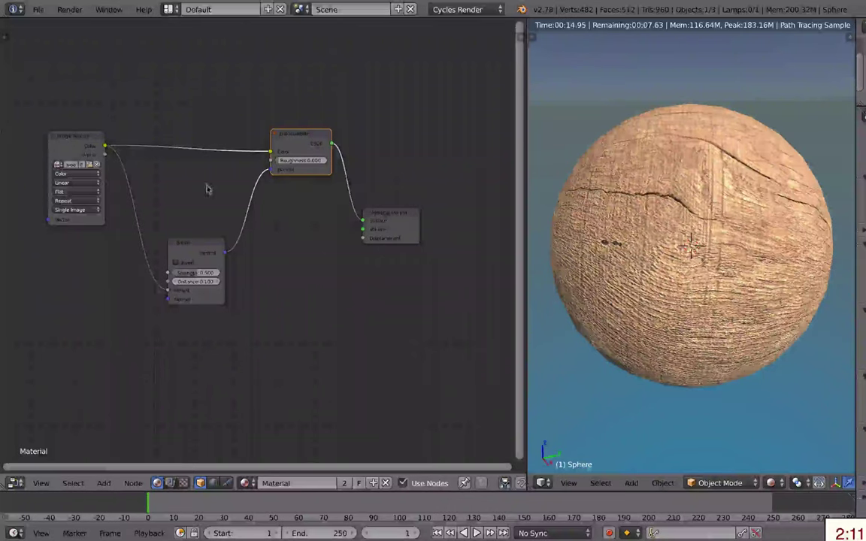
- Shift the Diffuse BSDF aside and add a Glossy BSDF node above the others
left_click(80, 137)
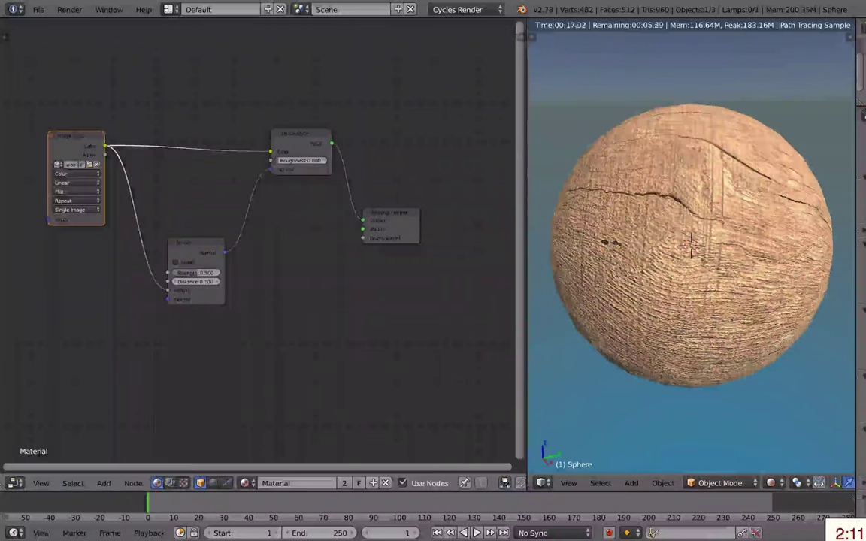
mouse_move(305, 137)
left_mouse_down()
mouse_move(286, 150)
mouse_move(289, 165)
left_mouse_up()
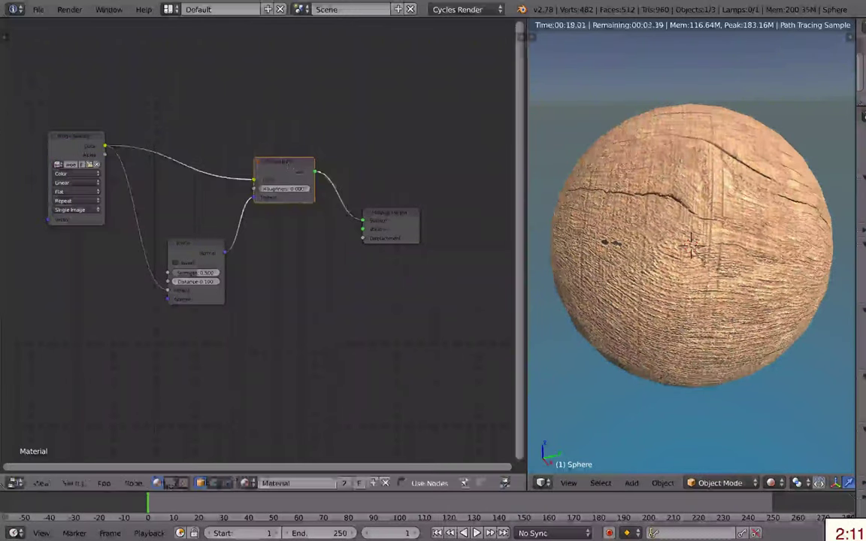
left_click(104, 482)
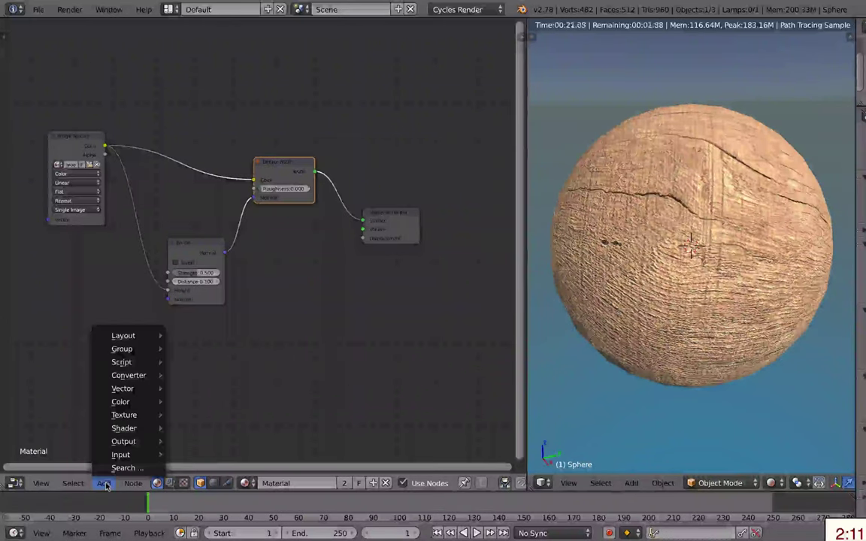
mouse_move(124, 428)
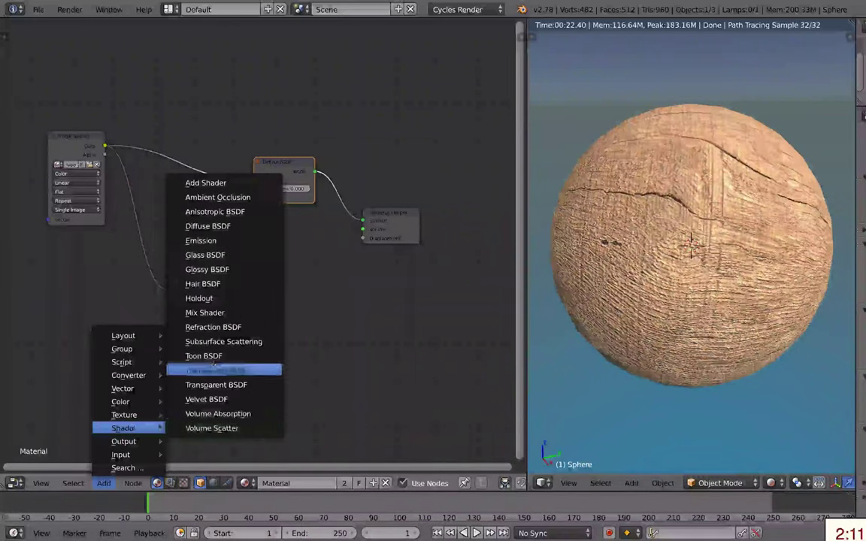
left_click(207, 269)
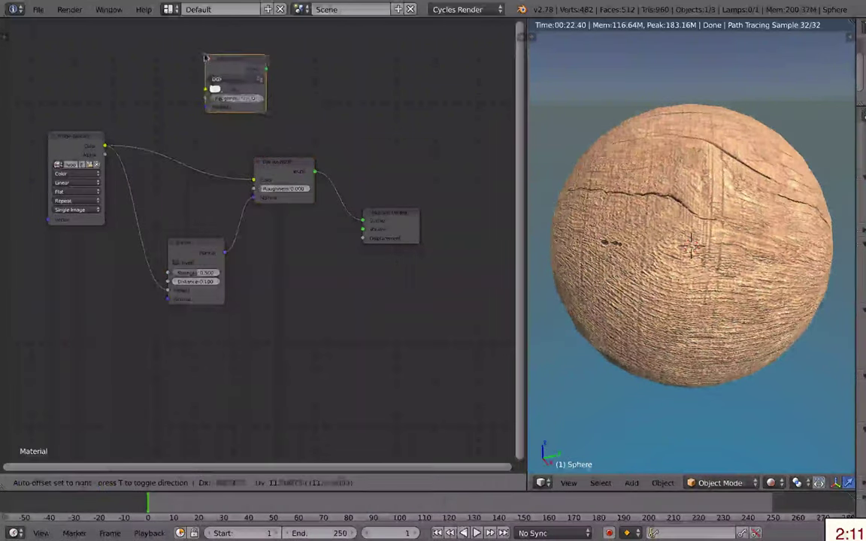
left_click(199, 67)
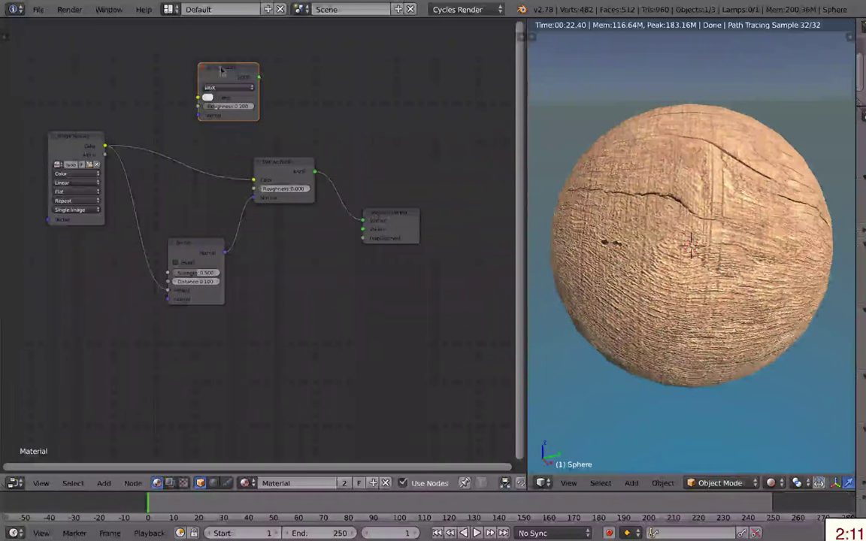
left_click_drag(199, 67, 210, 85)
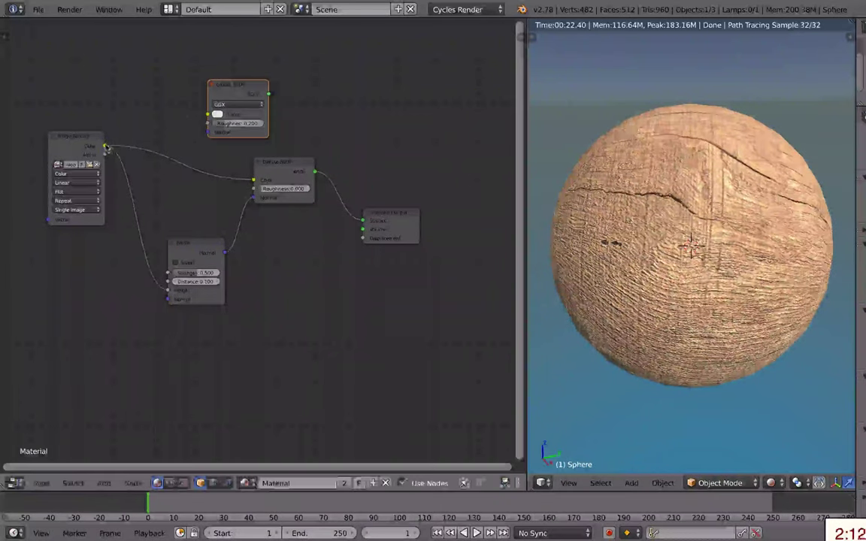
- Link the wood image colour into the Glossy BSDF and its output to the Material Output Surface
left_click_drag(105, 146, 208, 115)
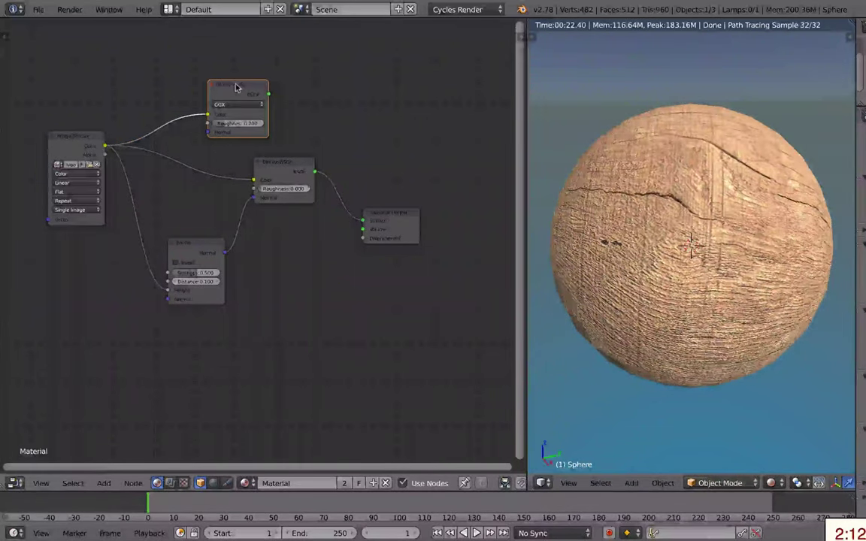
mouse_move(270, 95)
left_mouse_down()
mouse_move(366, 222)
mouse_move(348, 126)
mouse_move(362, 212)
mouse_move(299, 104)
mouse_move(338, 160)
mouse_move(362, 221)
left_mouse_up()
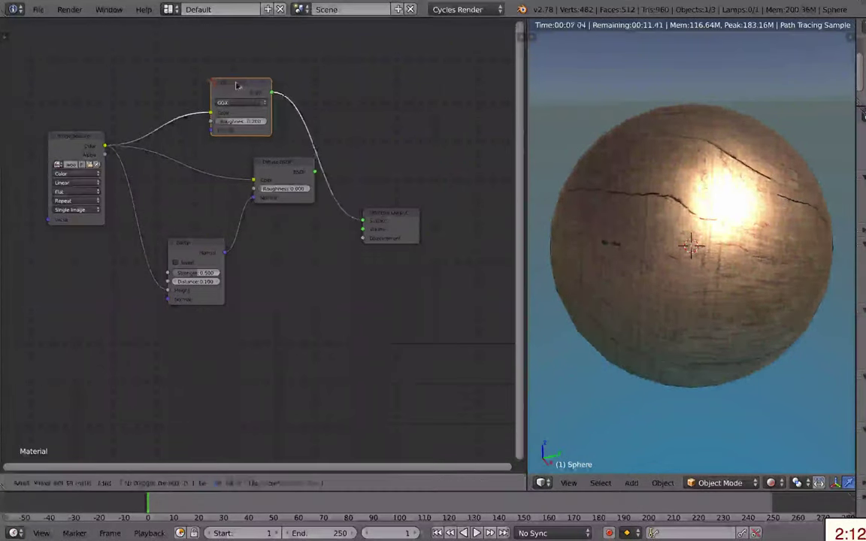
left_click_drag(233, 88, 247, 77)
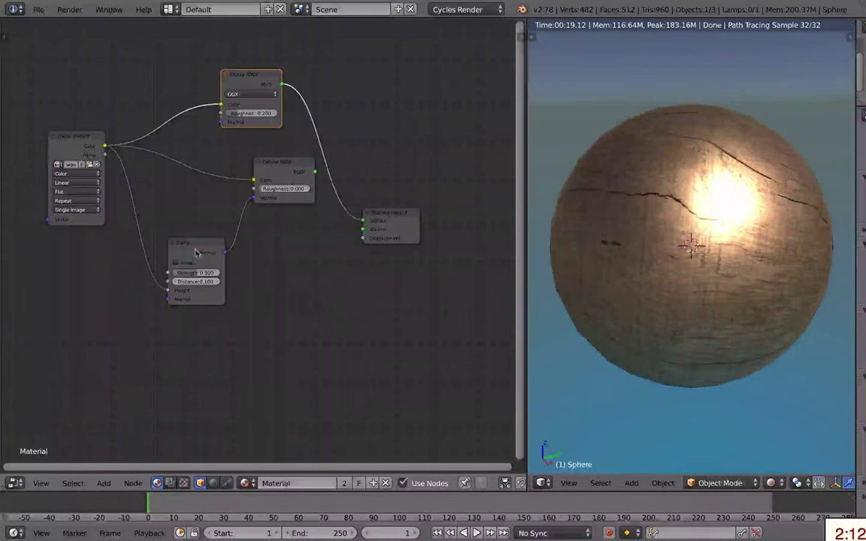
- Rearrange the Bump and Diffuse nodes and link Bump Normal to the Glossy BSDF Normal
left_click_drag(191, 251, 194, 246)
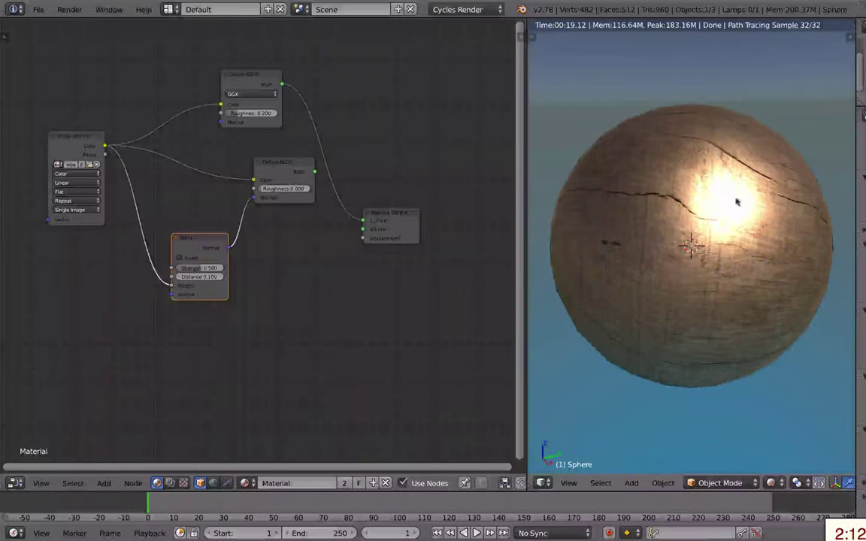
left_click(192, 269)
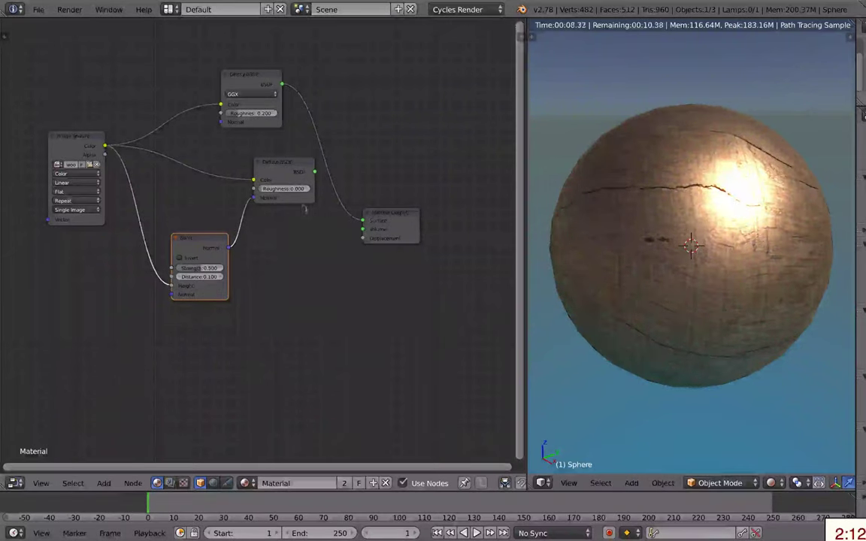
left_click_drag(290, 165, 271, 171)
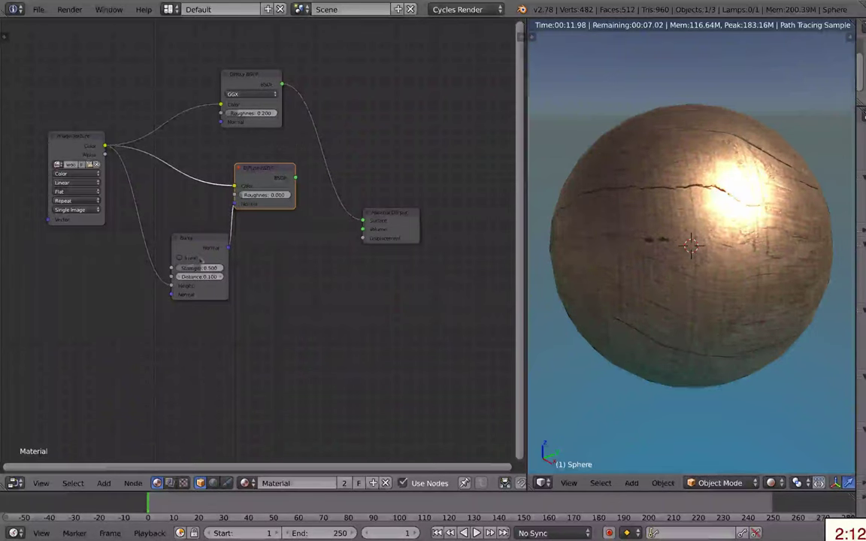
mouse_move(215, 243)
left_mouse_down()
mouse_move(194, 246)
mouse_move(221, 121)
left_mouse_up()
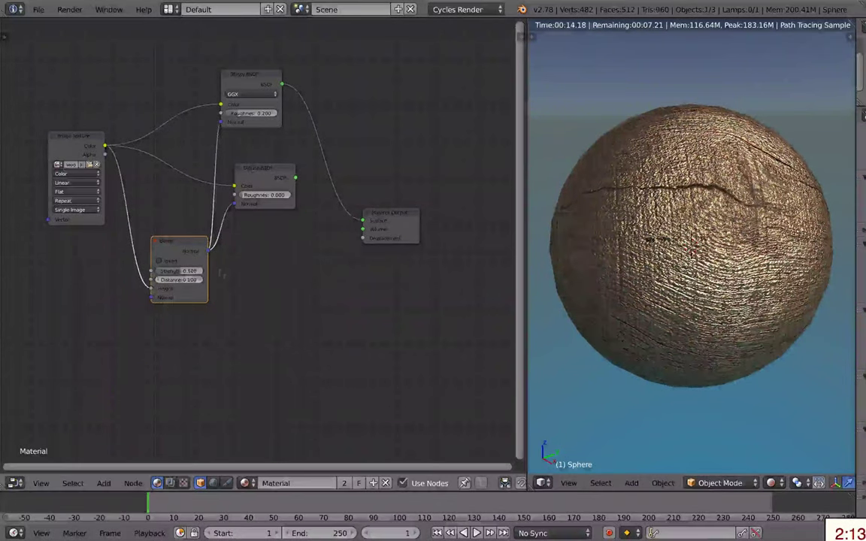
- Set Bump Strength 0.2 with Distance 0.1 and unlink the Bump from the Glossy BSDF Normal
left_click(176, 272)
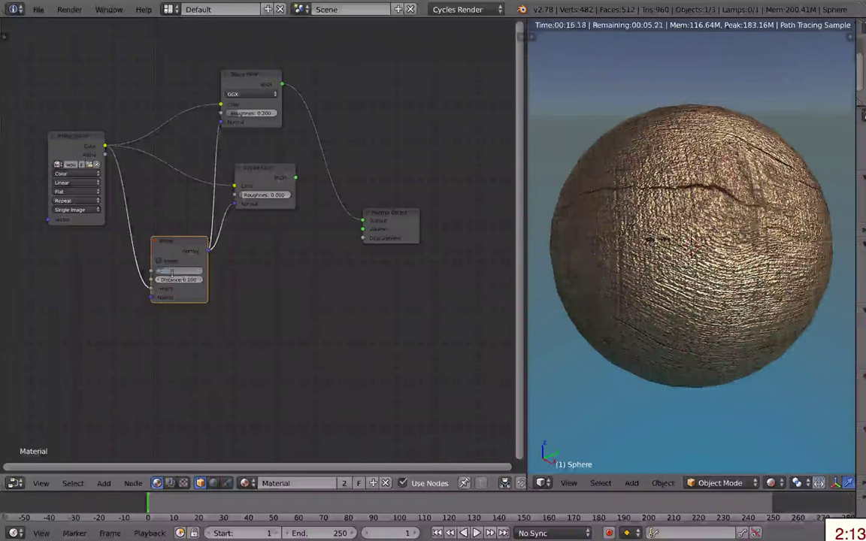
type("0.5")
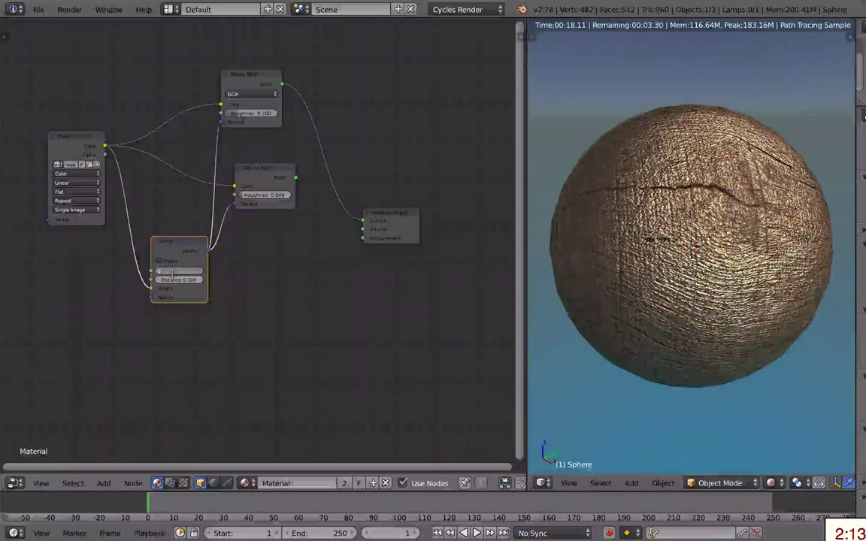
key("Tab")
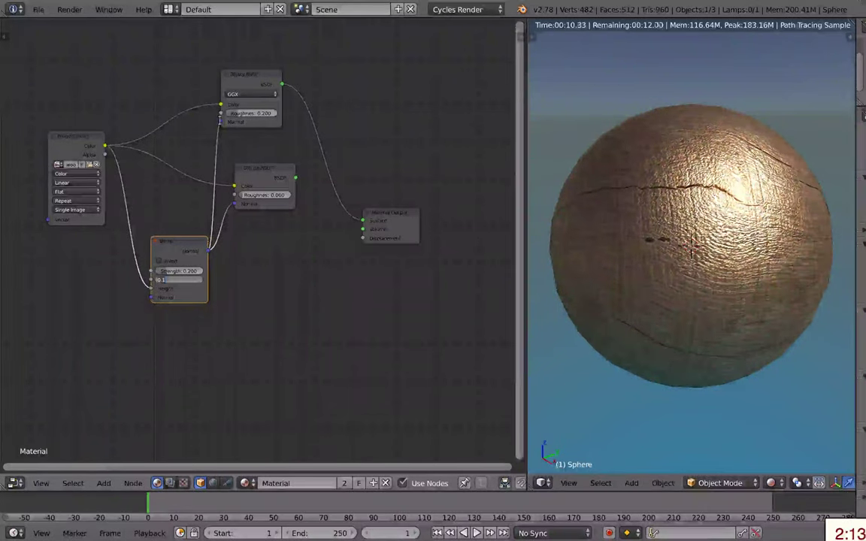
key("Return")
left_click_drag(221, 124, 211, 135)
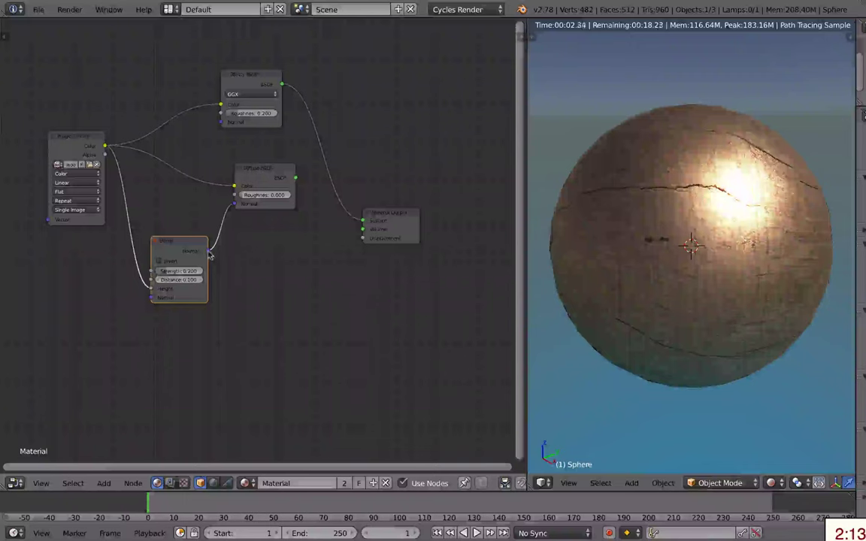
- Relink Bump Normal to the Glossy BSDF, then connect and disconnect the Diffuse BSDF from Material Surface
left_click_drag(207, 250, 220, 123)
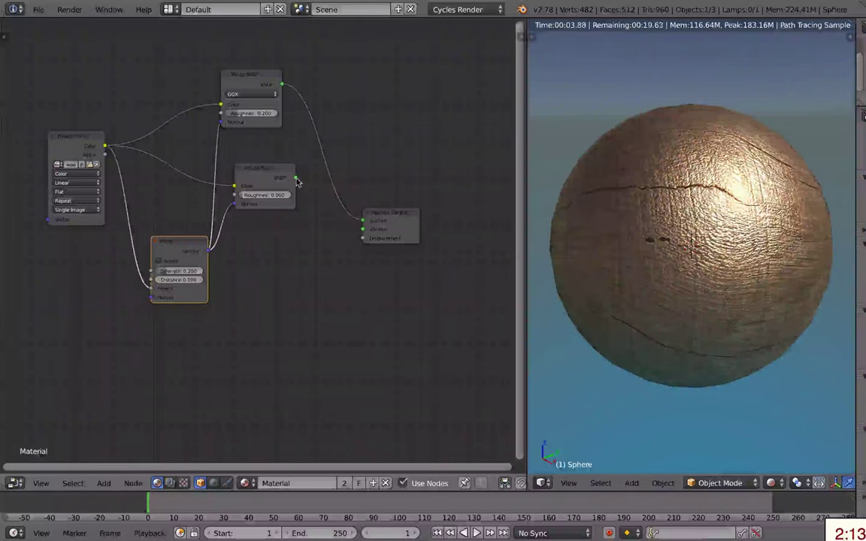
mouse_move(297, 179)
left_mouse_down()
mouse_move(343, 227)
mouse_move(362, 221)
left_mouse_up()
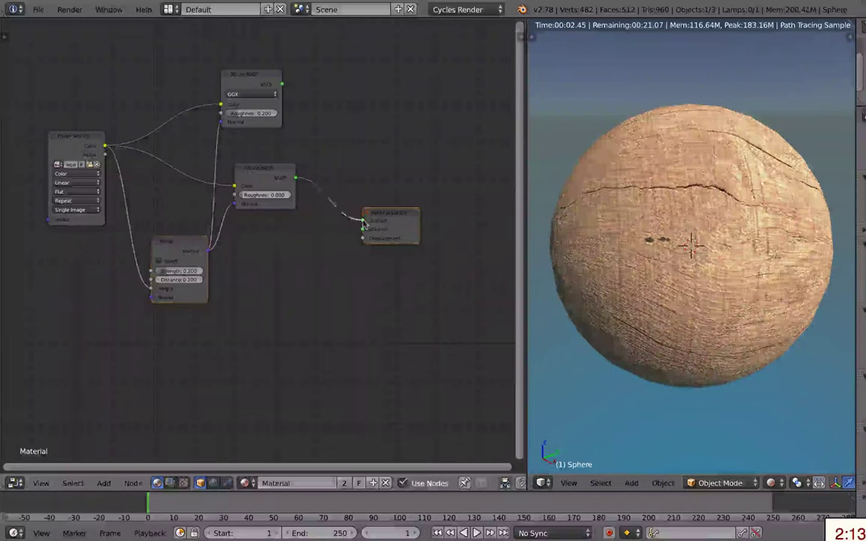
left_click_drag(363, 221, 319, 183)
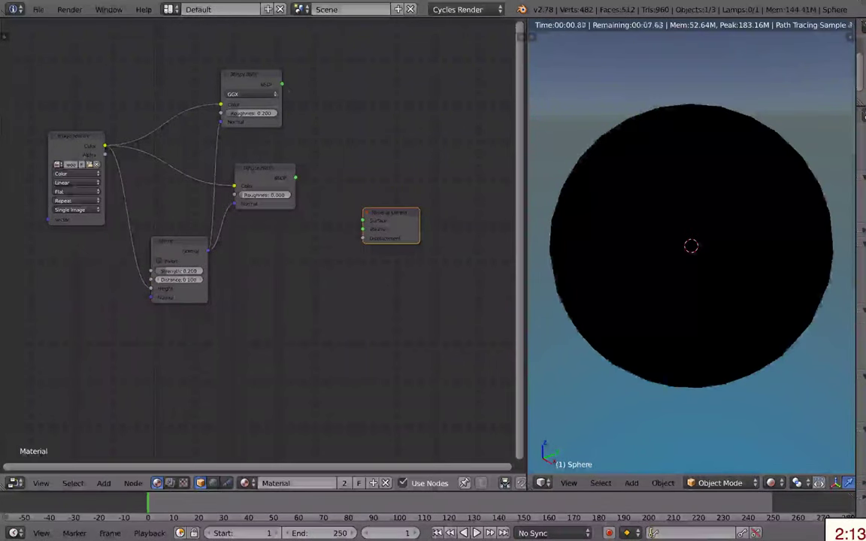
left_click_drag(280, 177, 274, 176)
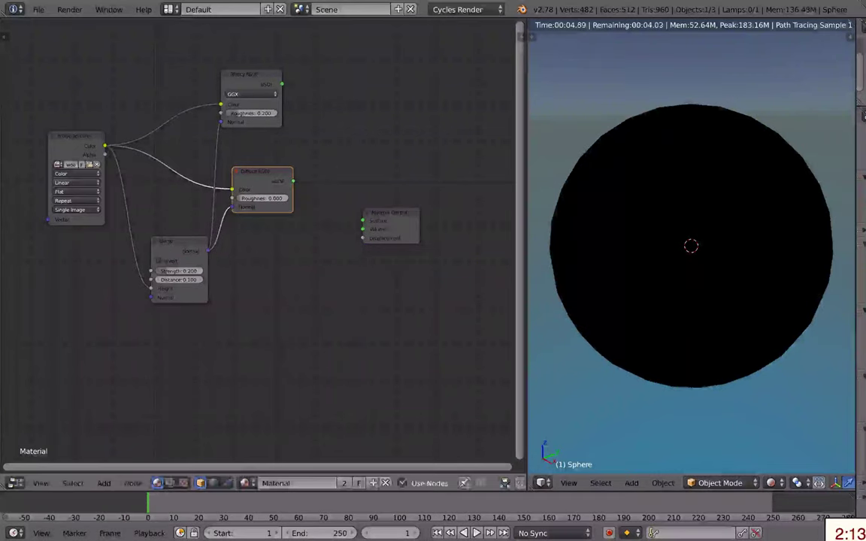
- Add a Mix Shader node found by searching 'mix' and place it above the Diffuse BSDF
left_click(104, 484)
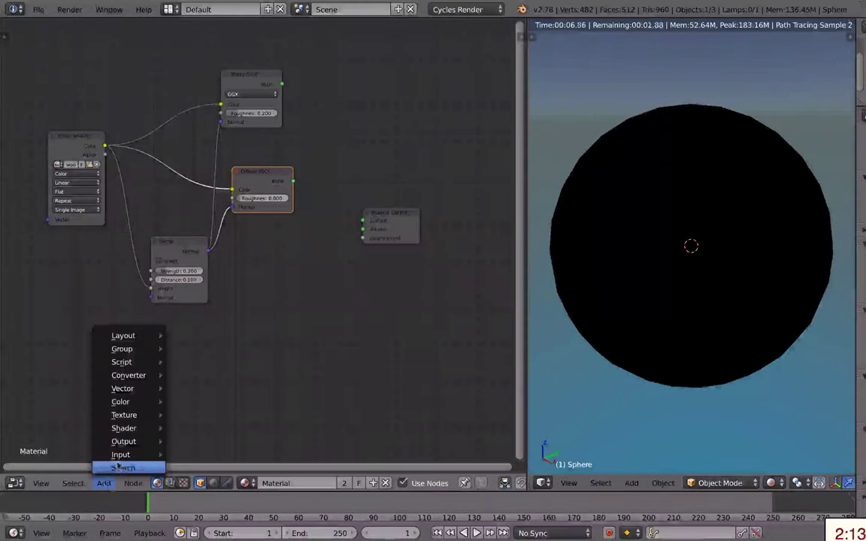
left_click(114, 467)
type("Bump")
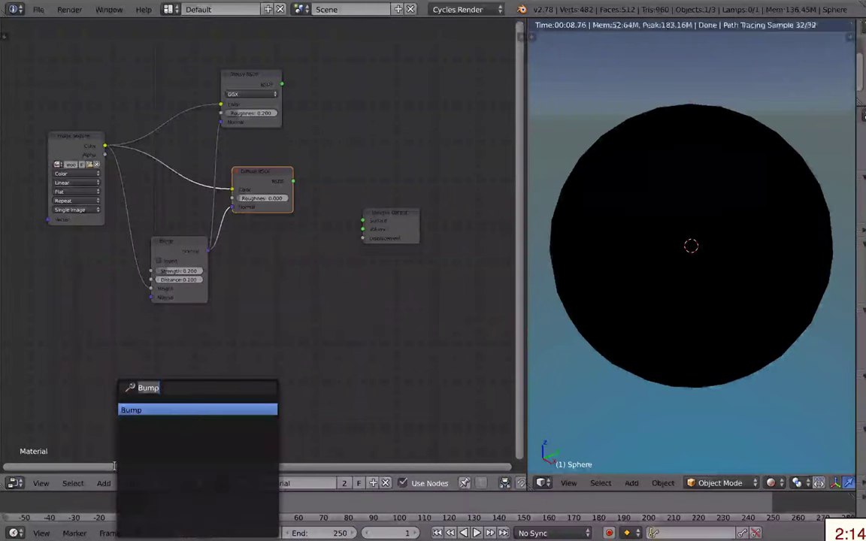
key("BackSpace")
key("BackSpace")
key("BackSpace")
type("mix")
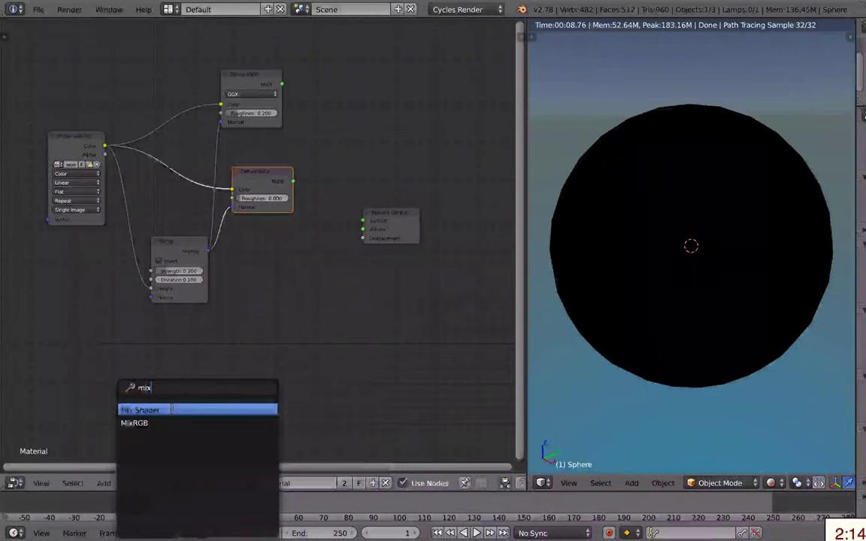
key("Return")
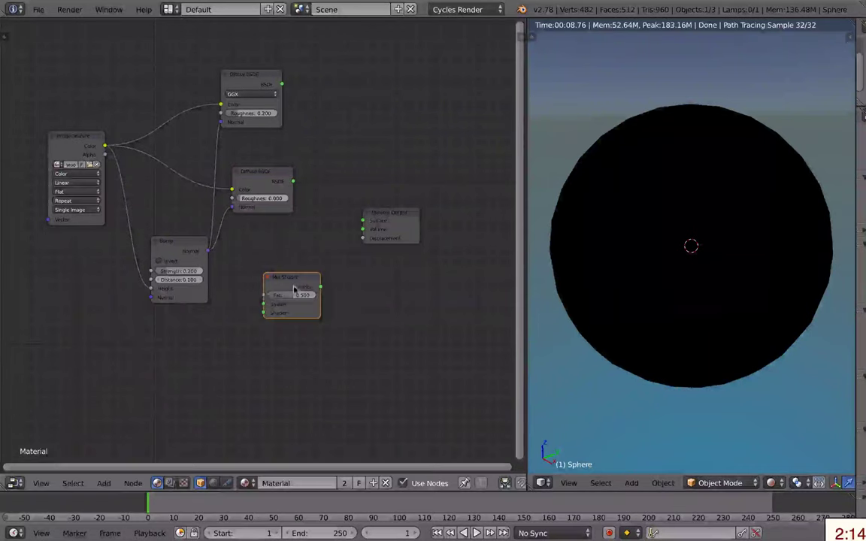
left_click(348, 120)
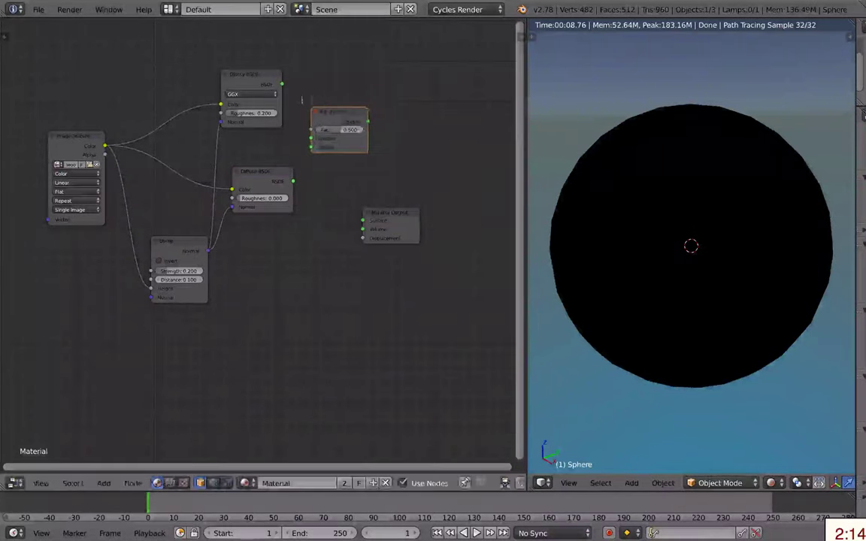
- Feed the Glossy and Diffuse BSDFs into the Mix Shader and it into the Material Output Surface
left_click_drag(282, 83, 309, 139)
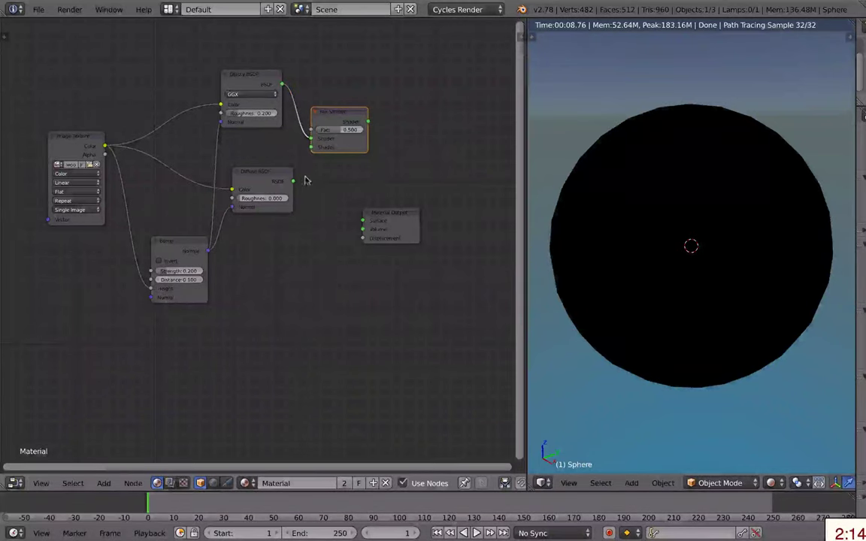
left_click_drag(292, 182, 312, 151)
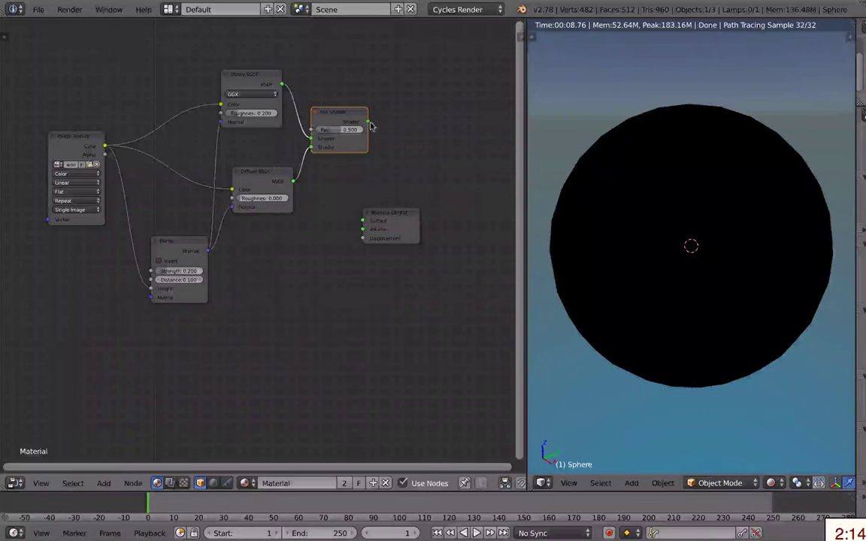
left_click_drag(368, 121, 363, 220)
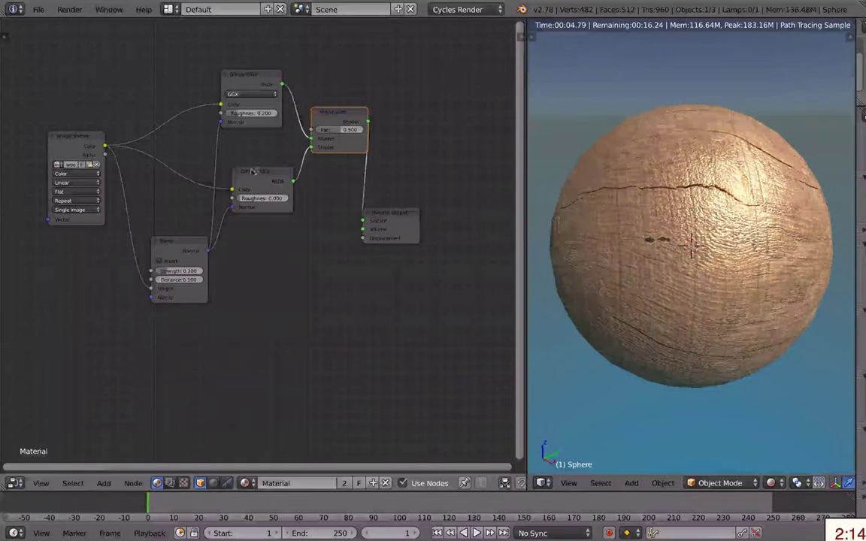
- Reposition the Diffuse, Mix Shader, Material Output, Glossy and Bump nodes into a left-to-right layout
left_click_drag(254, 172, 242, 176)
left_click_drag(334, 114, 331, 119)
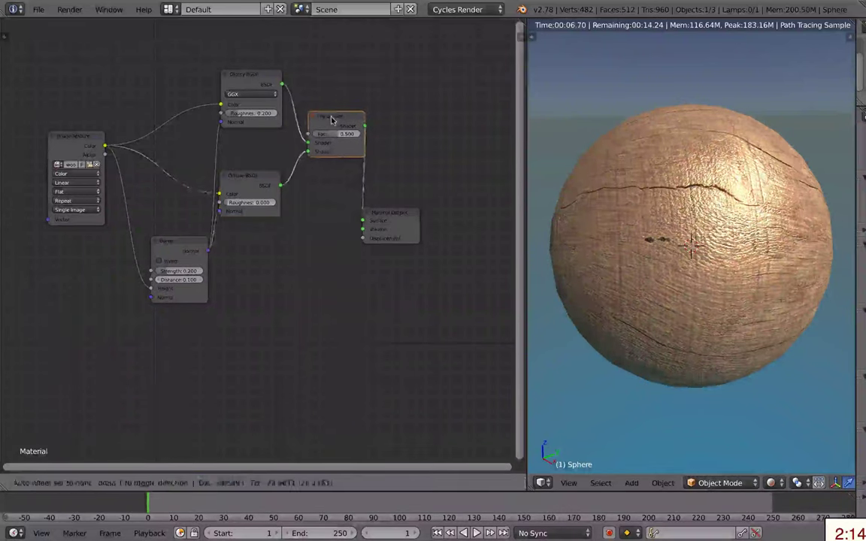
left_click_drag(391, 219, 450, 179)
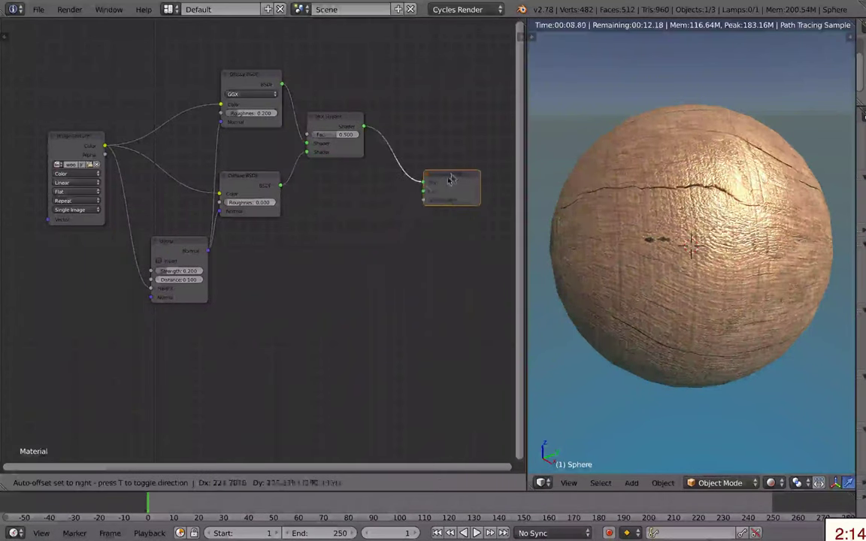
left_click_drag(247, 175, 268, 184)
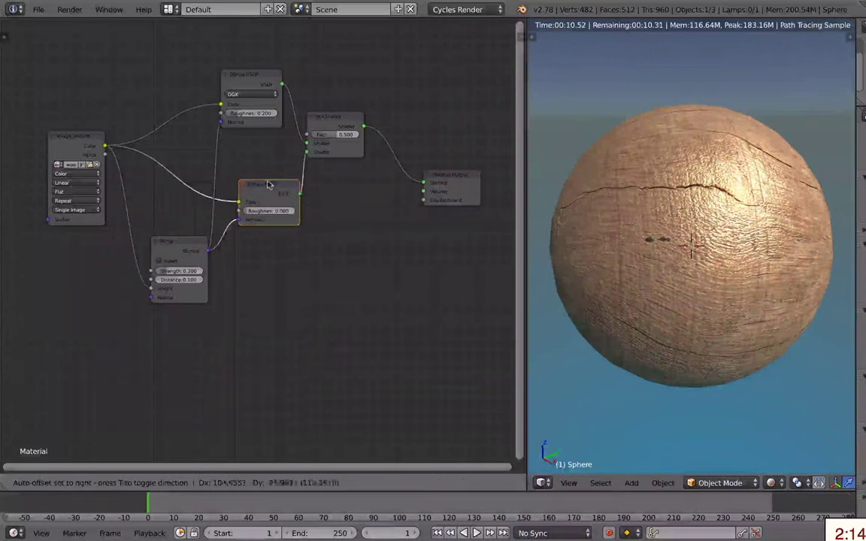
left_click_drag(248, 72, 224, 79)
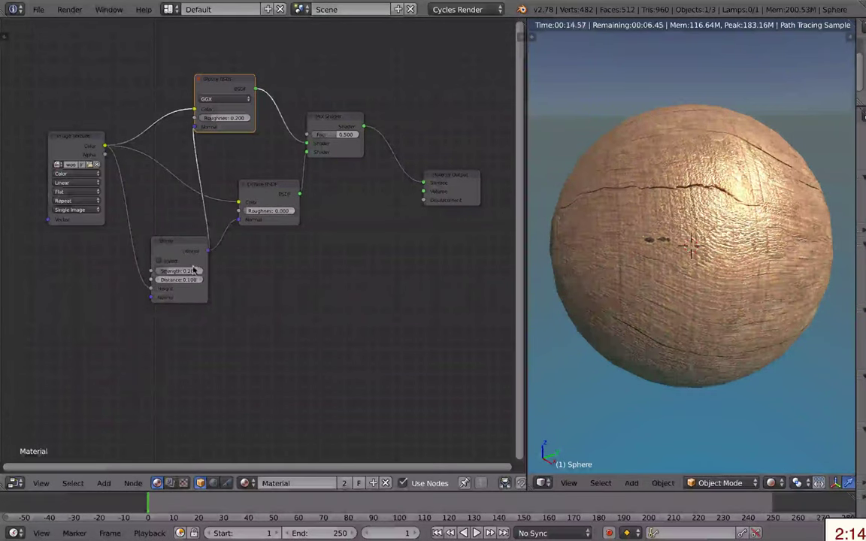
left_click_drag(183, 242, 173, 236)
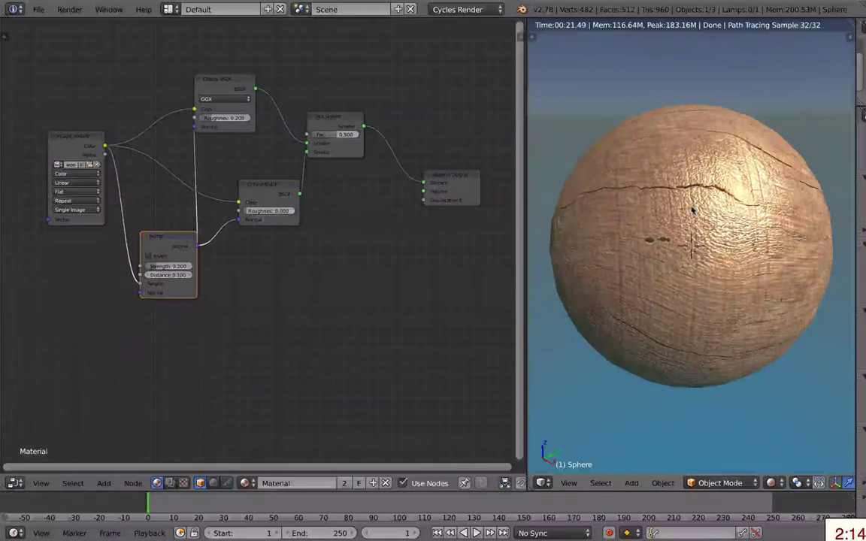
left_click_drag(150, 266, 158, 267)
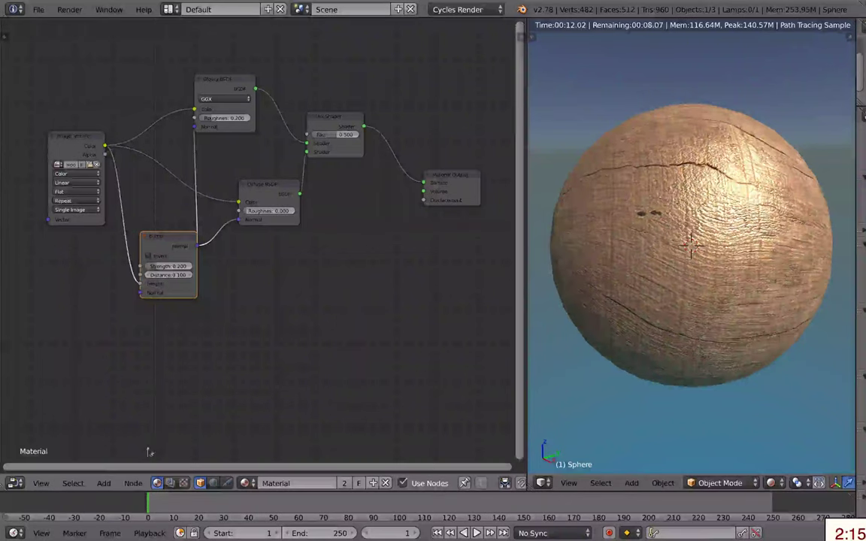
- Duplicate the wood Image Texture node and place the copy below the original
left_click(105, 483)
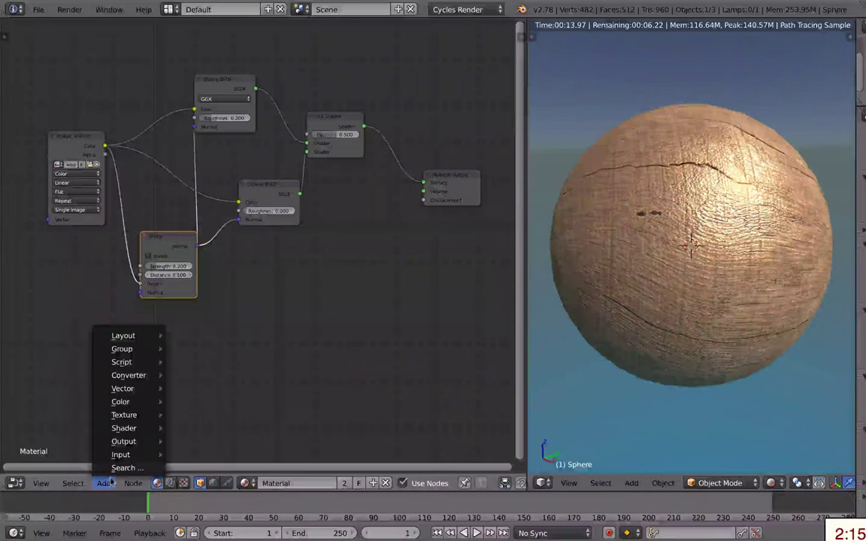
left_click(76, 140)
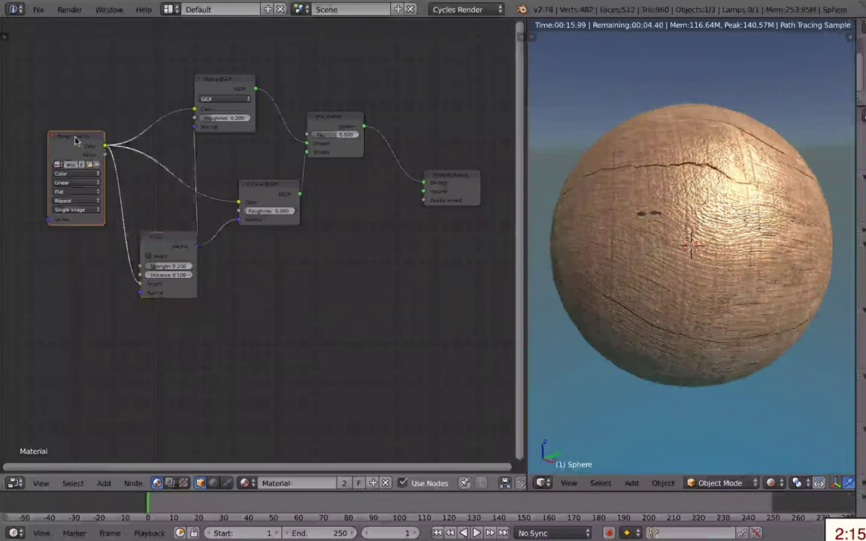
key("shift+d")
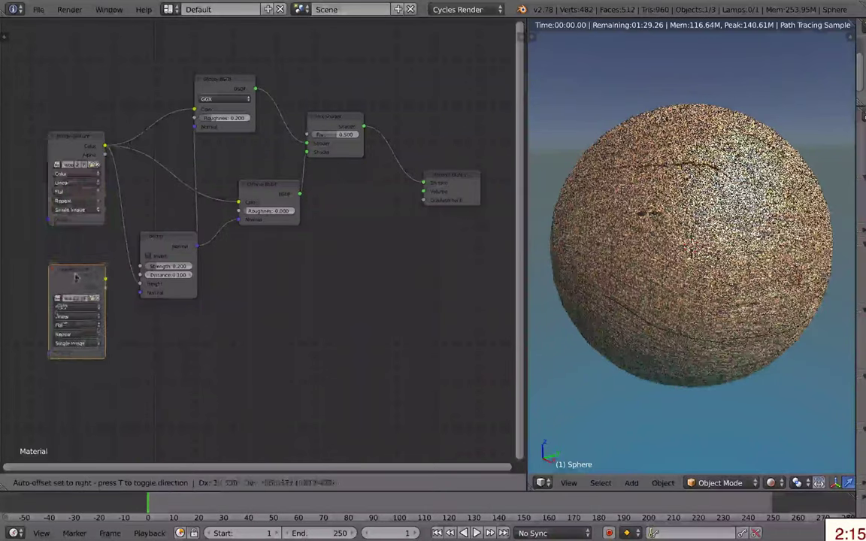
left_click(75, 279)
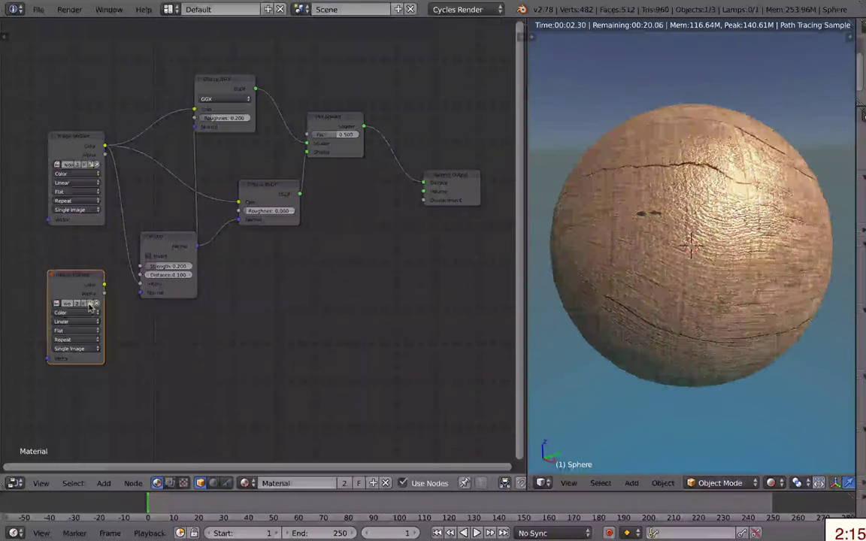
left_click_drag(88, 279, 93, 315)
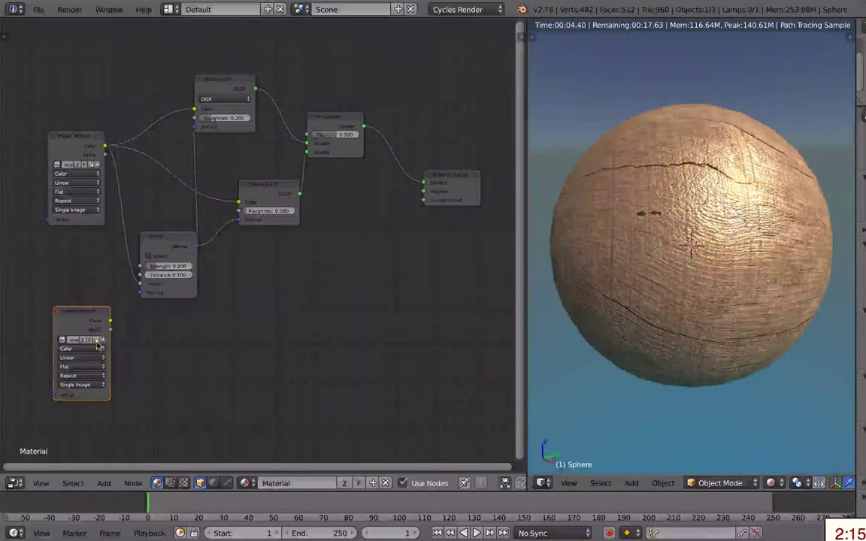
- Load moss_wood.png into the copied Image Texture node
left_click(96, 340)
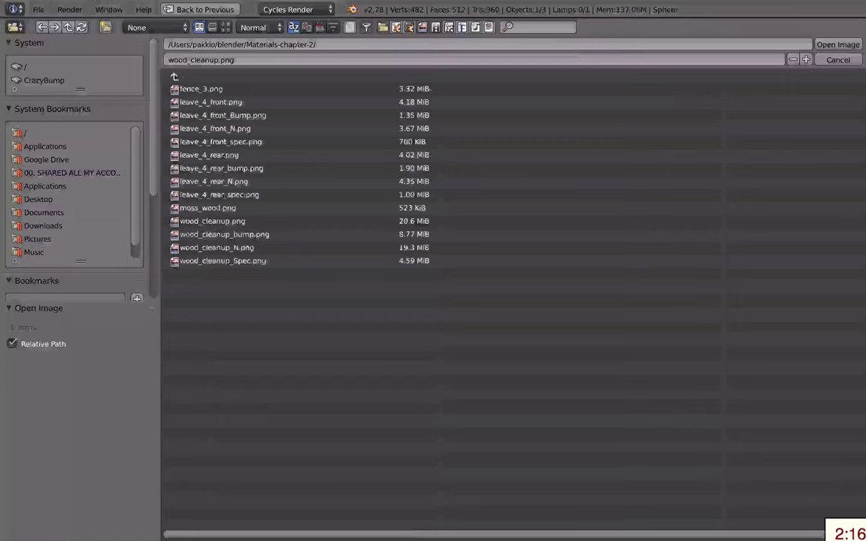
left_click(225, 28)
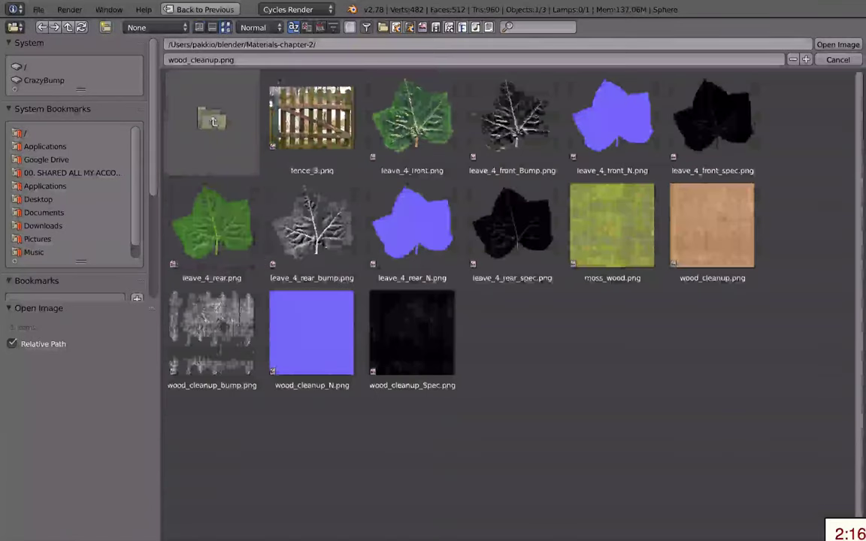
left_click(614, 225)
double_click(614, 225)
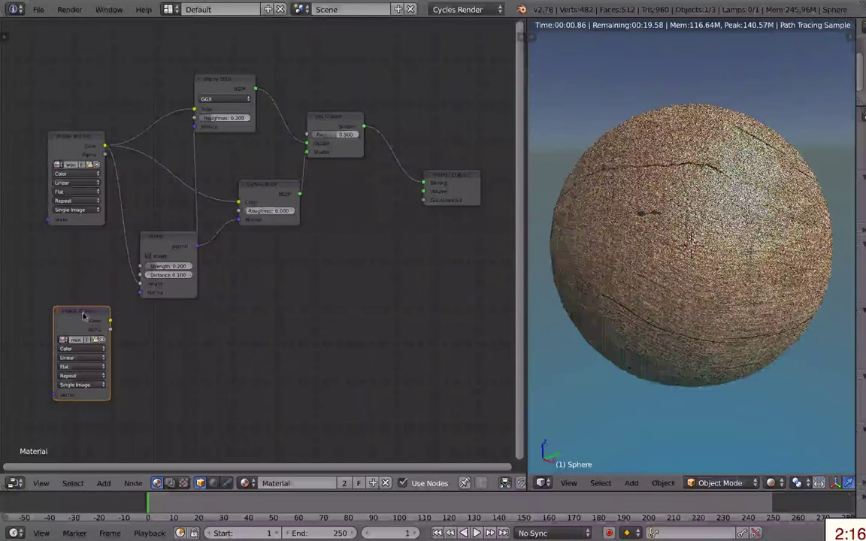
left_click_drag(83, 317, 83, 322)
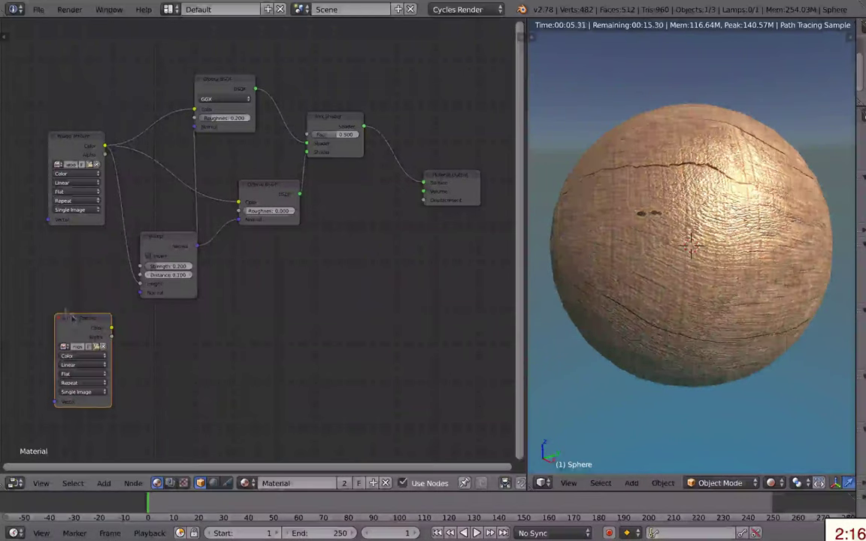
left_click_drag(79, 321, 73, 317)
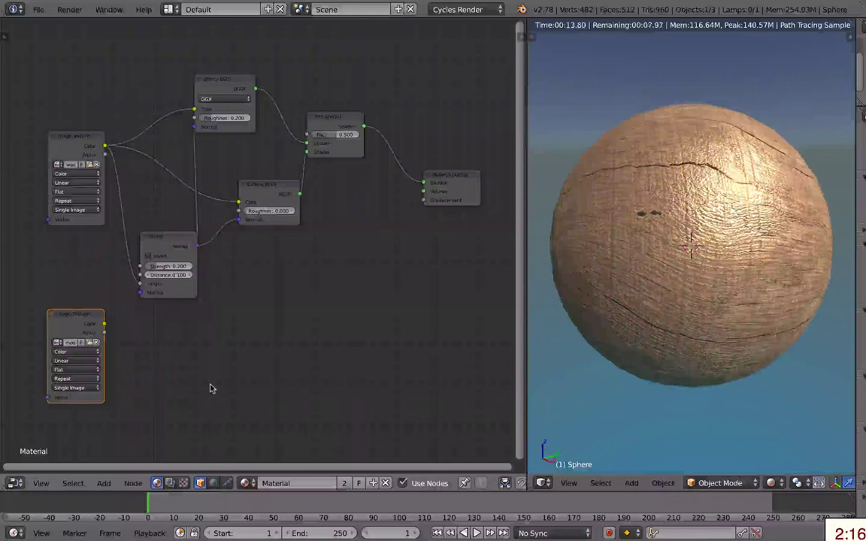
left_click(76, 315, "ctrl+shift")
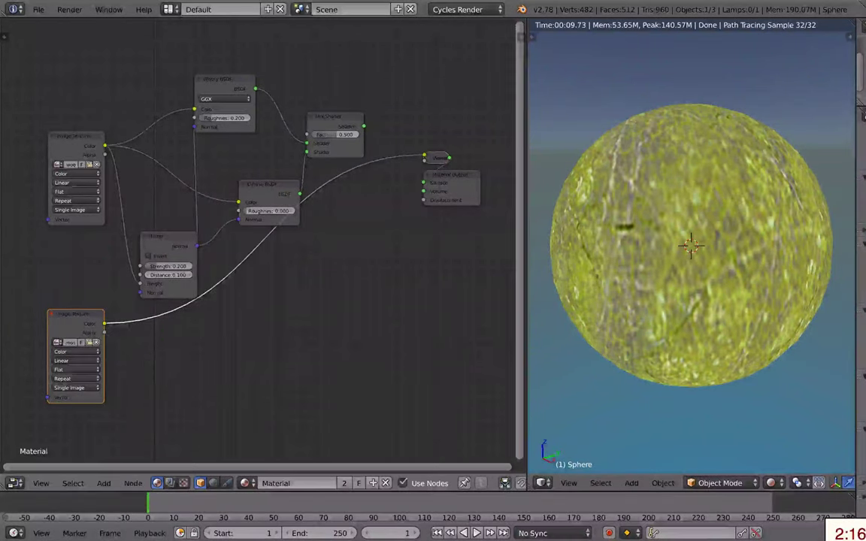
left_click(346, 121)
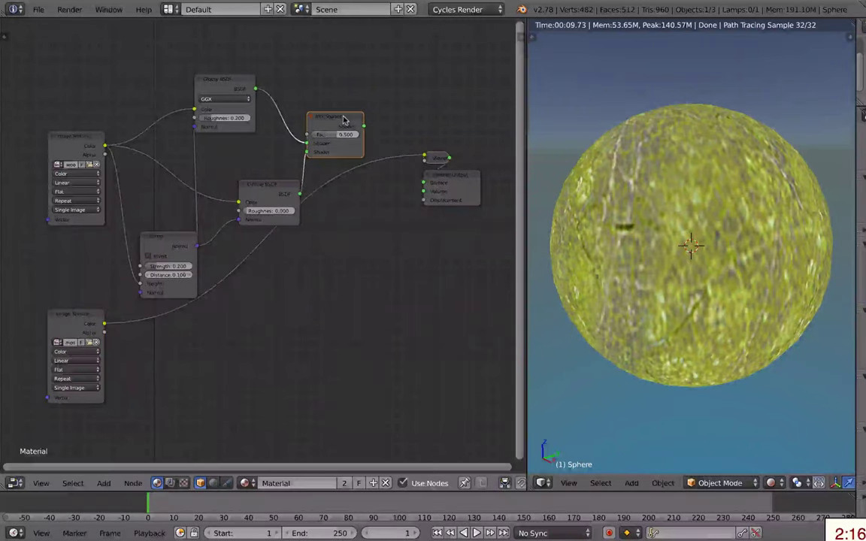
left_click(345, 121, "ctrl+shift")
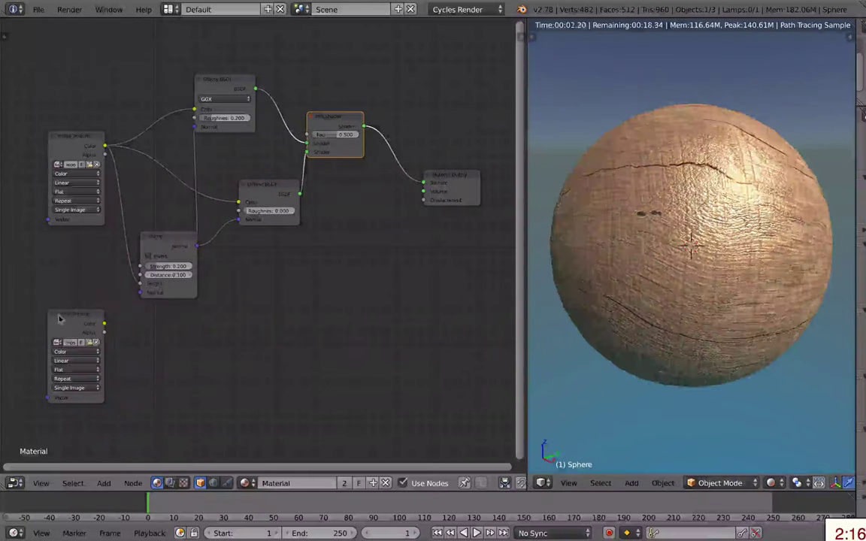
- Shift the Mix Shader, Diffuse BSDF and Bump nodes right and move the moss texture up beside them
left_click_drag(61, 320, 113, 334)
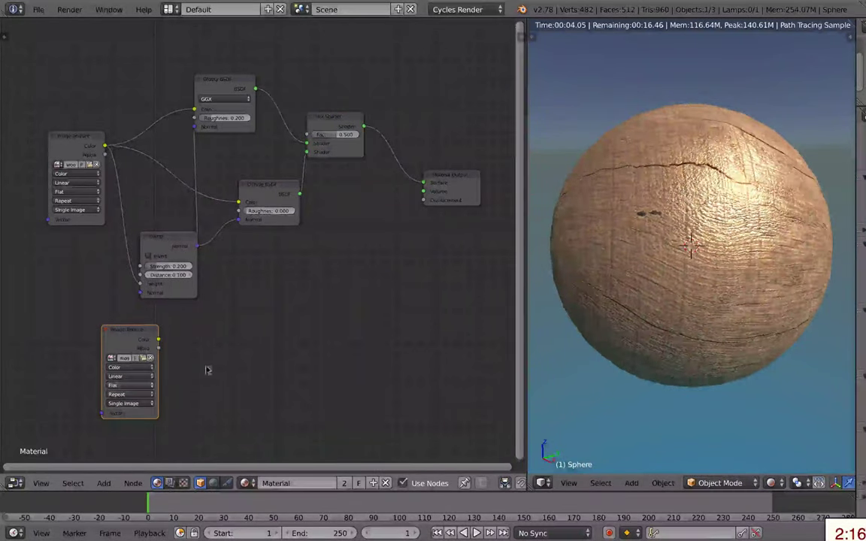
left_click_drag(130, 336, 100, 327)
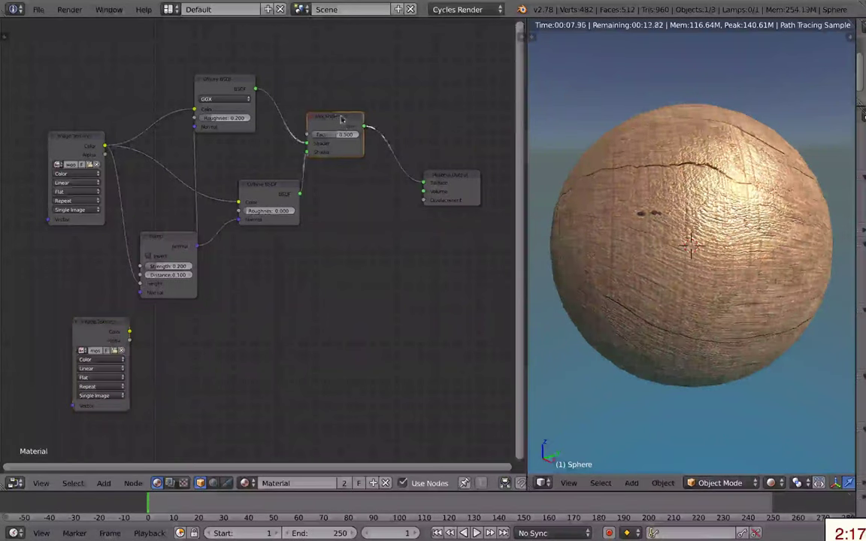
left_click_drag(340, 118, 363, 122)
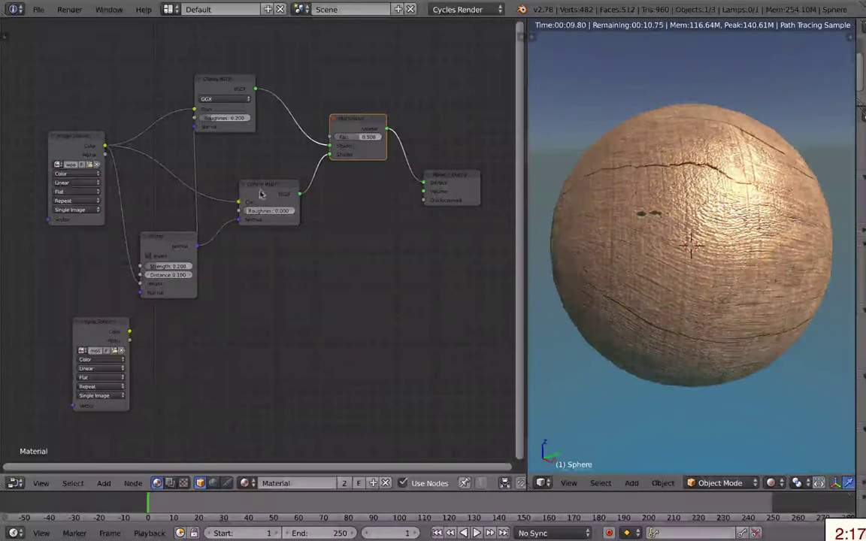
left_click_drag(263, 189, 284, 201)
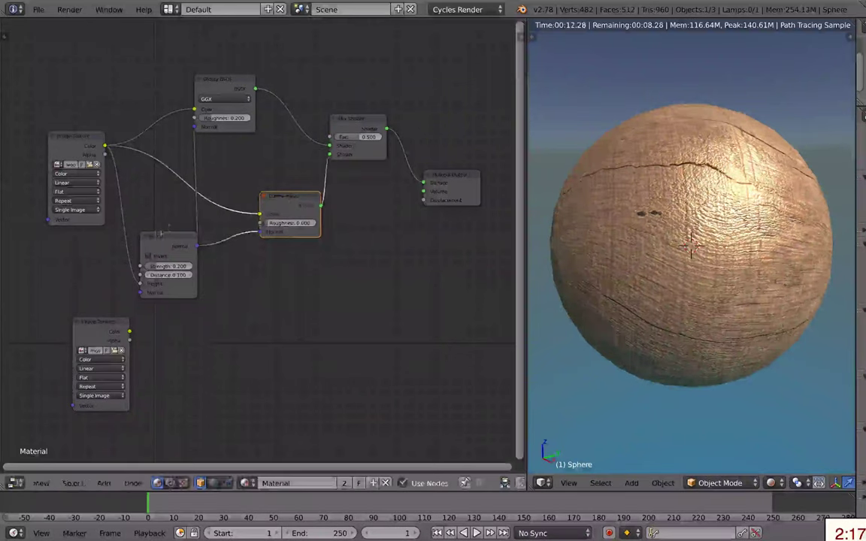
left_click_drag(166, 239, 205, 245)
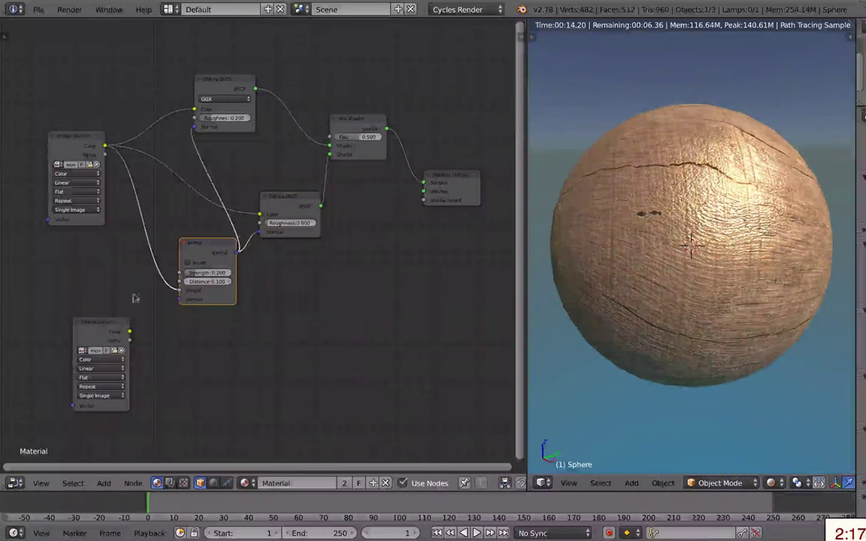
left_click_drag(107, 322, 80, 286)
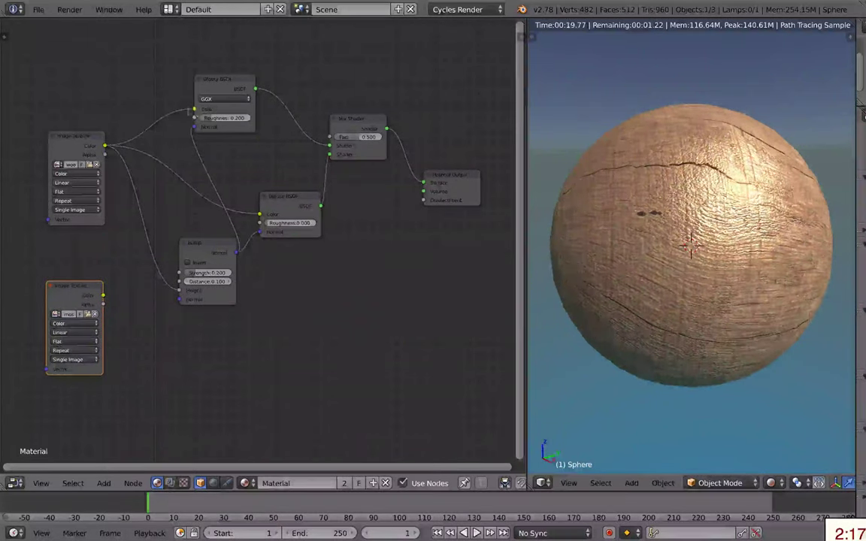
- Shift the moss texture left and add a MixRGB node below the image textures
key("g")
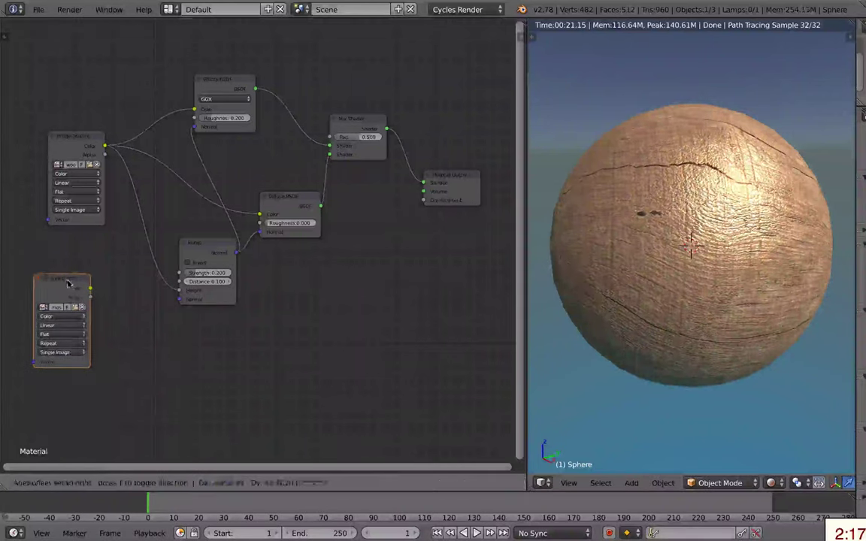
left_click(62, 255)
left_click(105, 484)
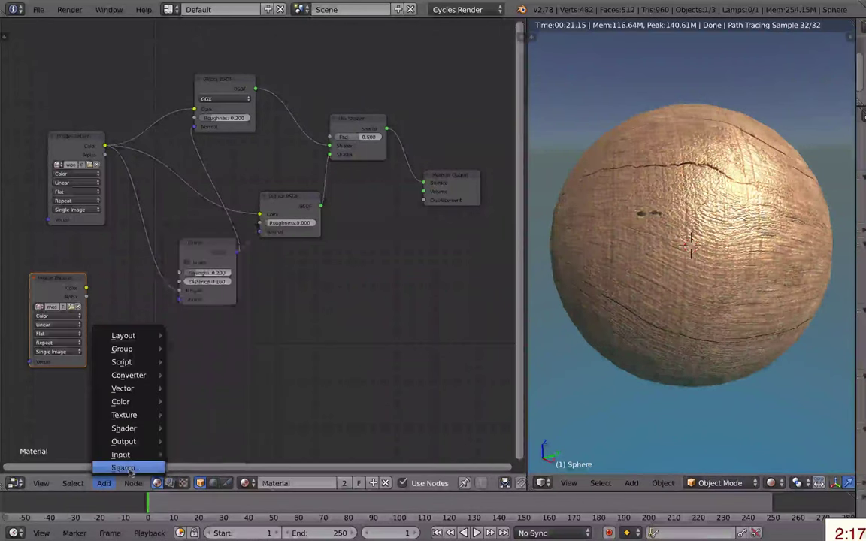
left_click(126, 468)
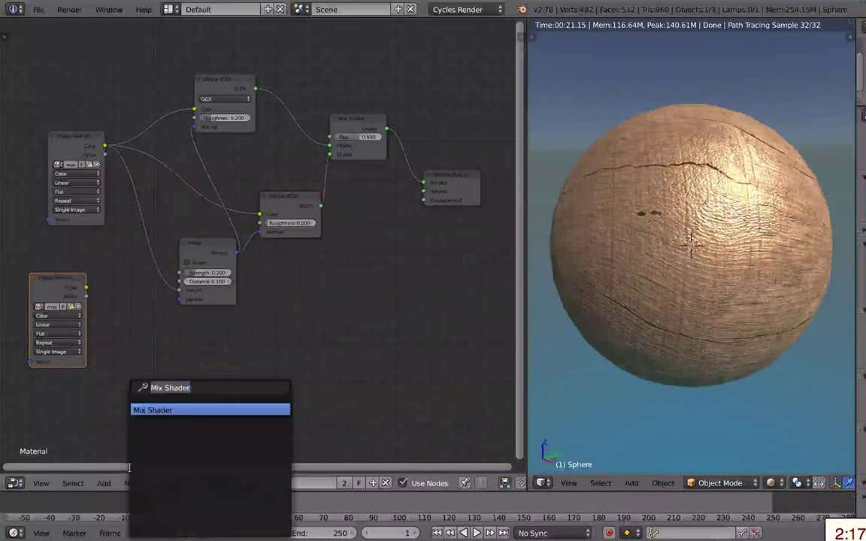
key("BackSpace")
type("mix")
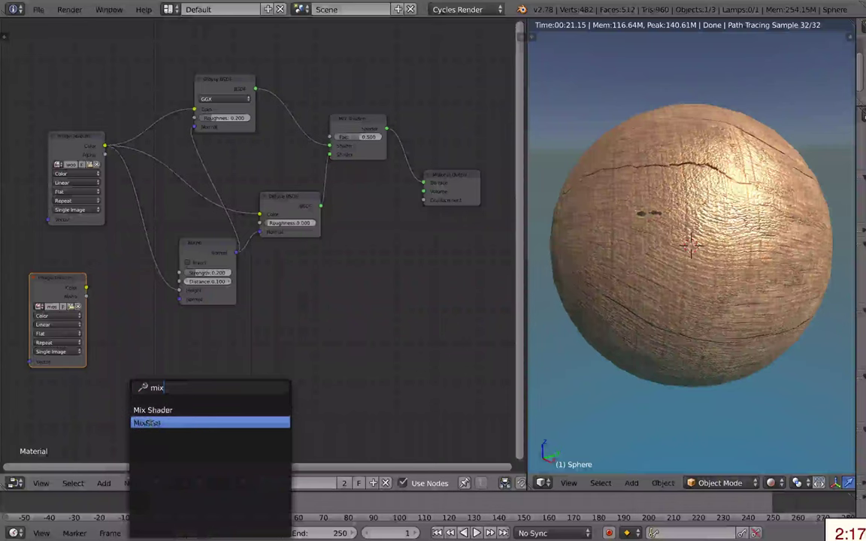
left_click(146, 423)
left_click(139, 395)
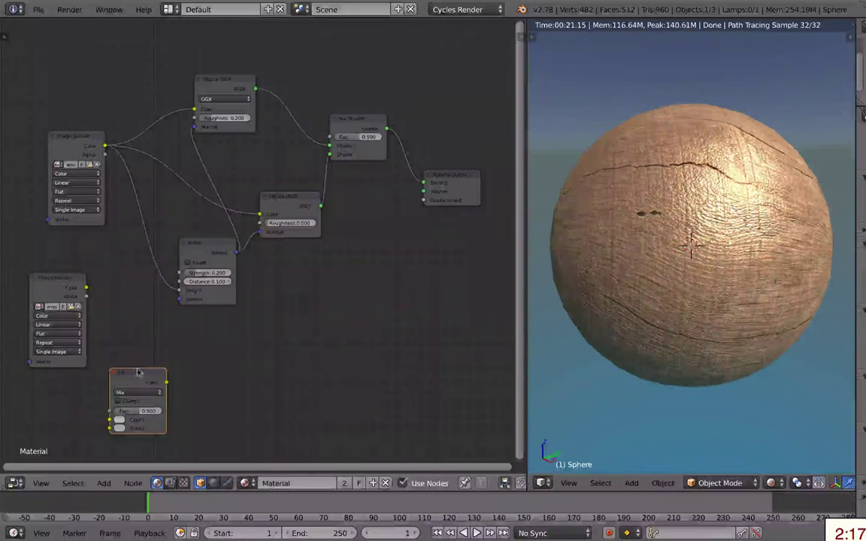
left_click_drag(143, 375, 150, 347)
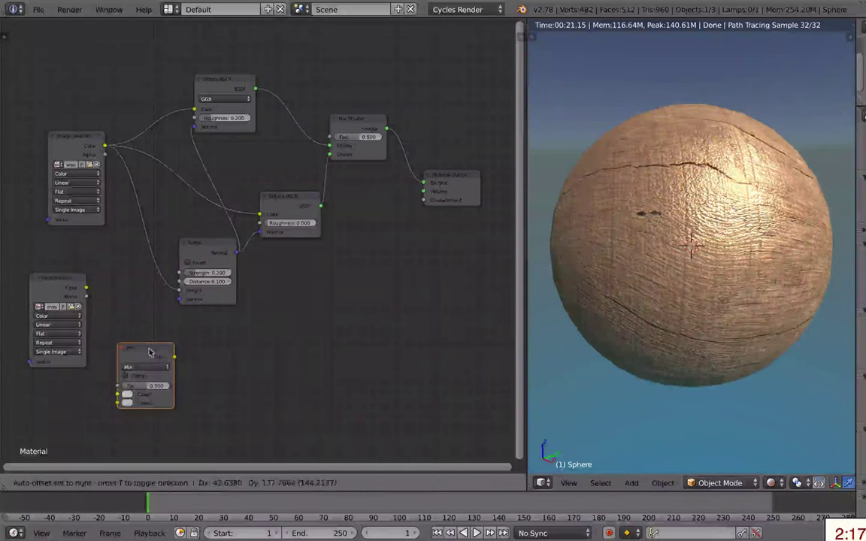
- Reroute the wood colour and the moss colour into the Mix node's Color1 and Color2
left_click(63, 279)
left_click_drag(64, 279, 53, 277)
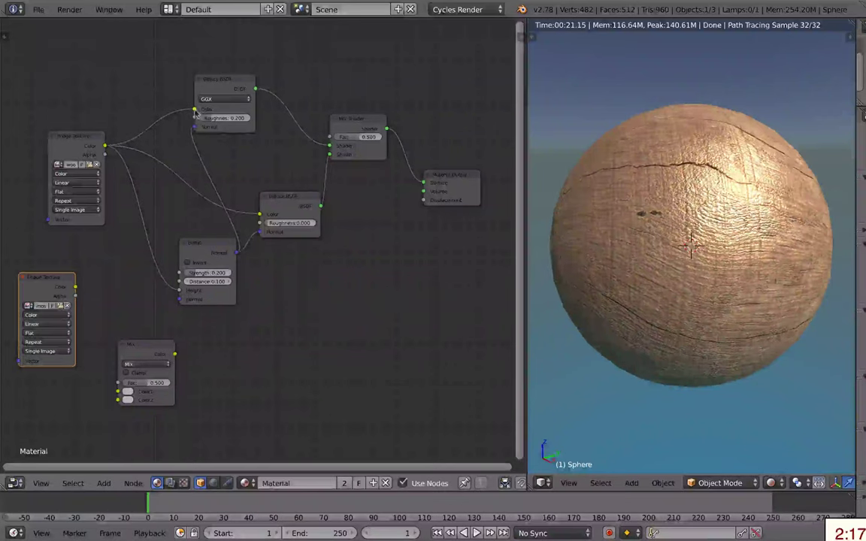
left_click_drag(194, 111, 124, 234)
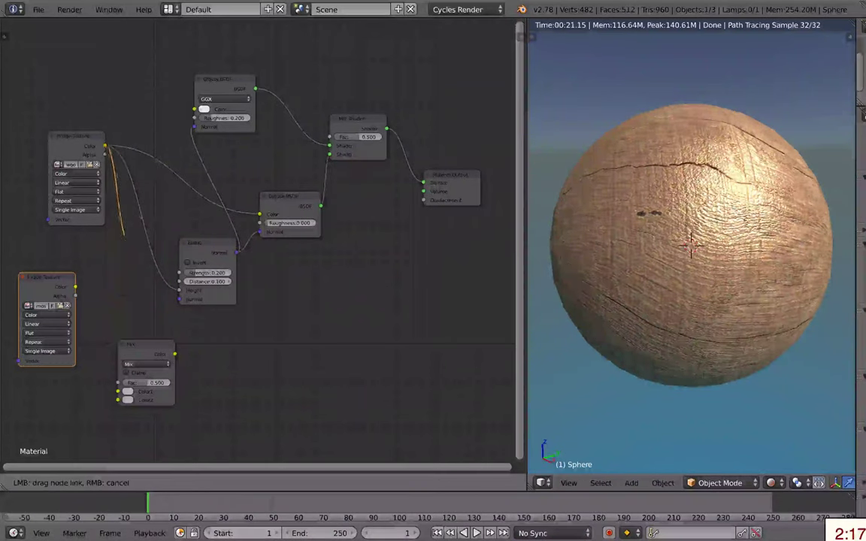
left_click_drag(132, 143, 118, 392)
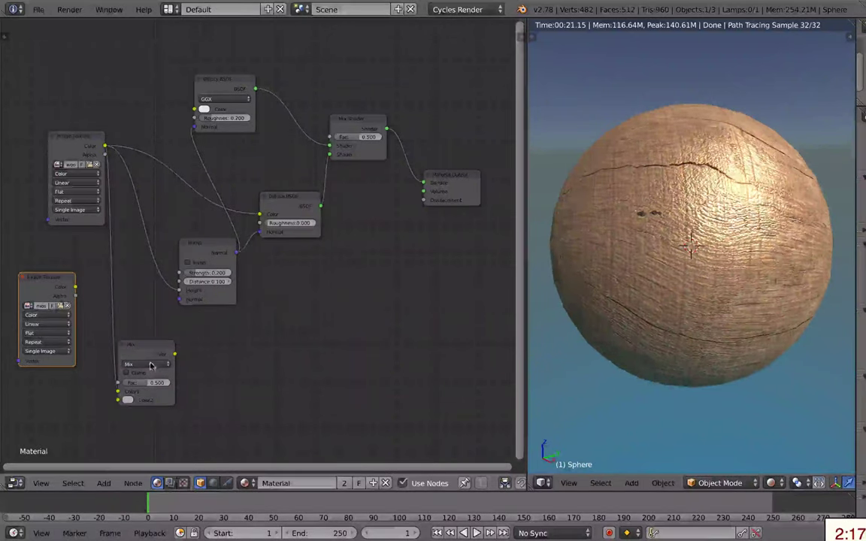
left_click_drag(153, 351, 195, 341)
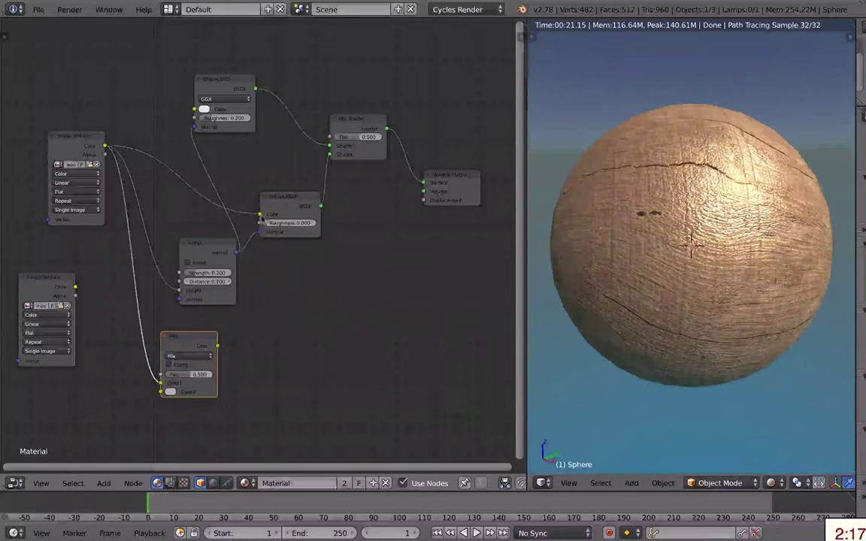
left_click_drag(259, 214, 154, 172)
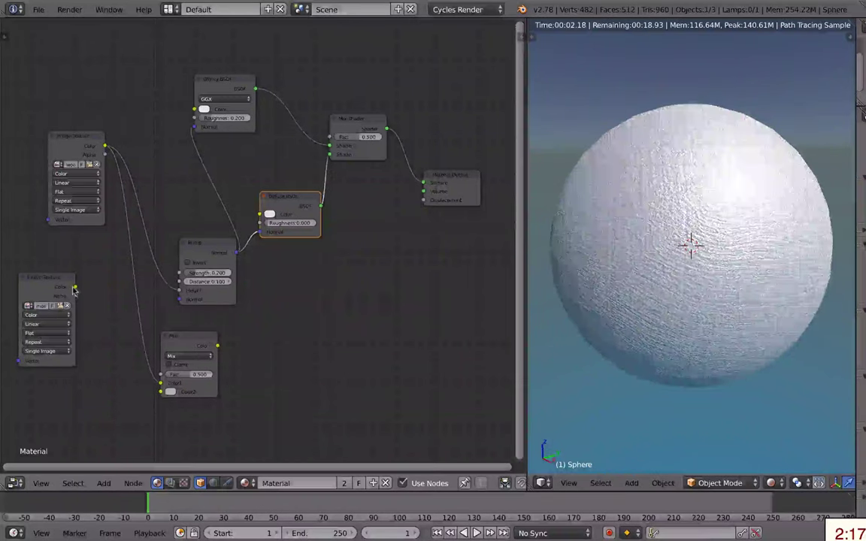
left_click_drag(75, 287, 111, 333)
left_click_drag(148, 389, 160, 383)
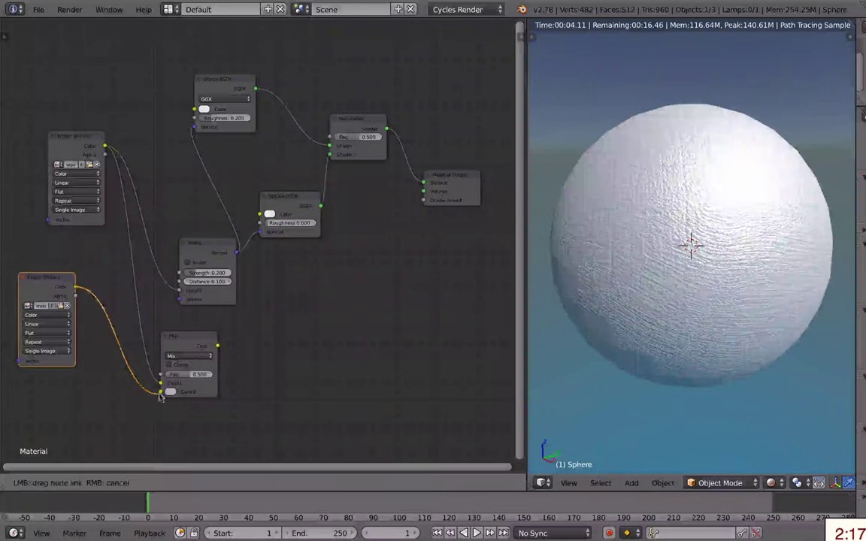
left_click_drag(75, 287, 160, 393)
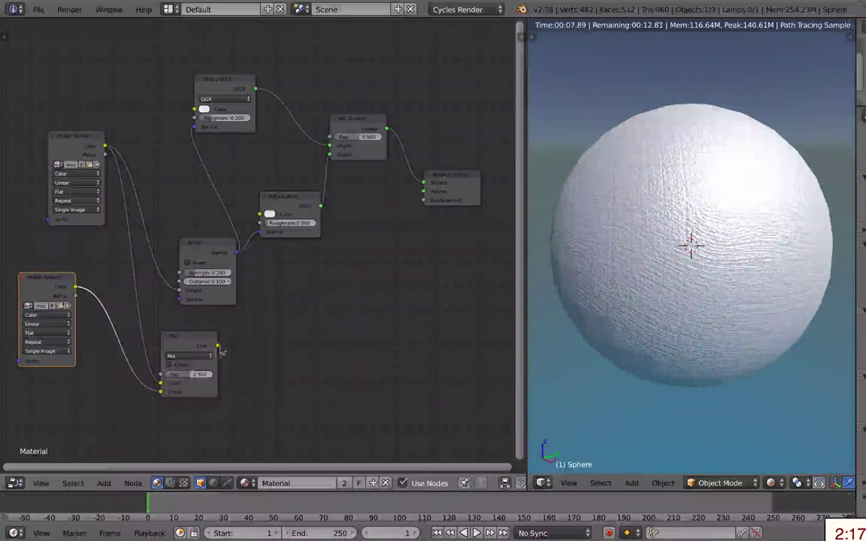
- Feed the Mix colour output into both the Glossy and Diffuse BSDF colour inputs
left_click_drag(202, 340, 187, 333)
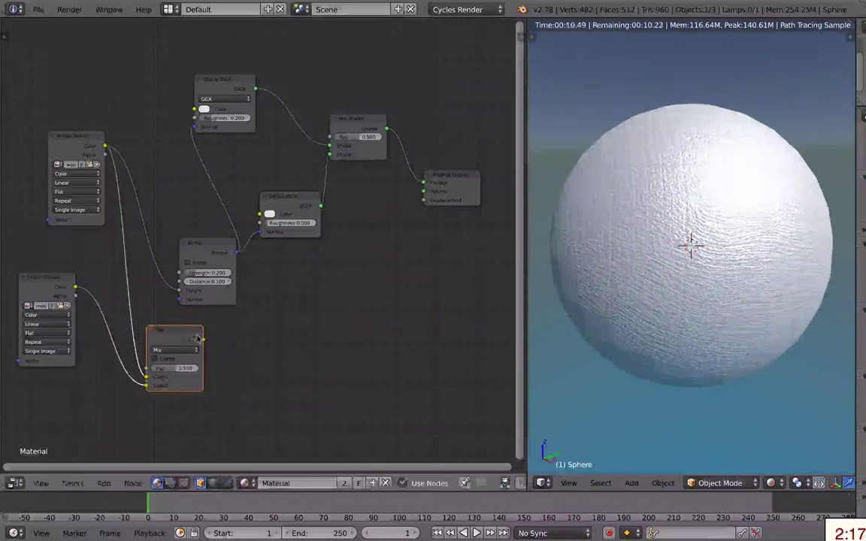
left_click_drag(203, 339, 194, 109)
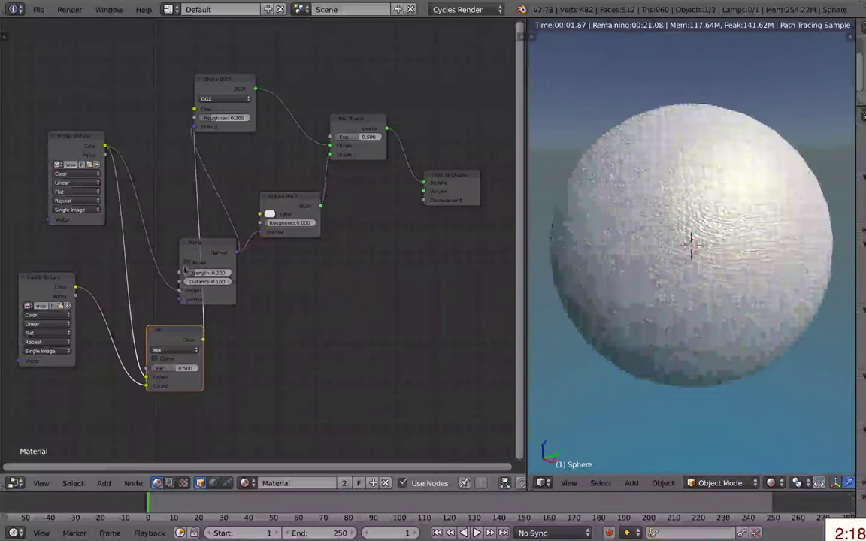
left_click_drag(203, 340, 260, 216)
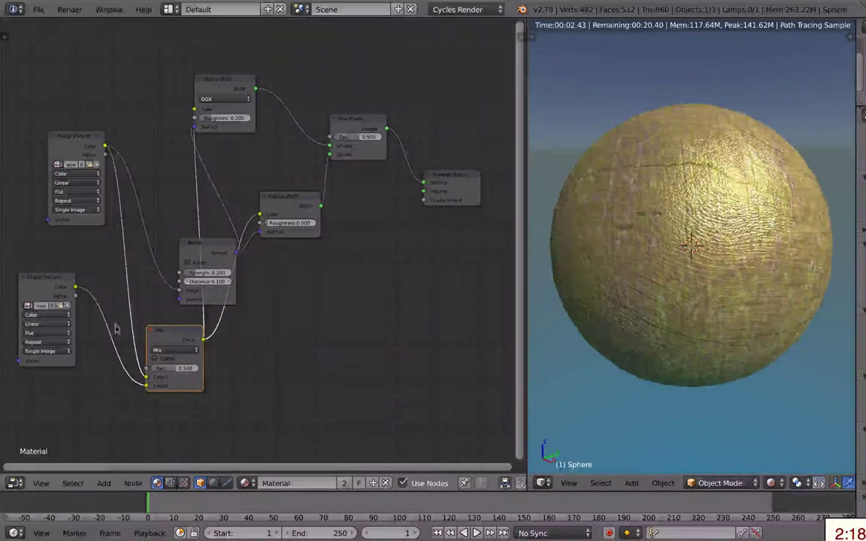
left_click_drag(176, 334, 156, 324)
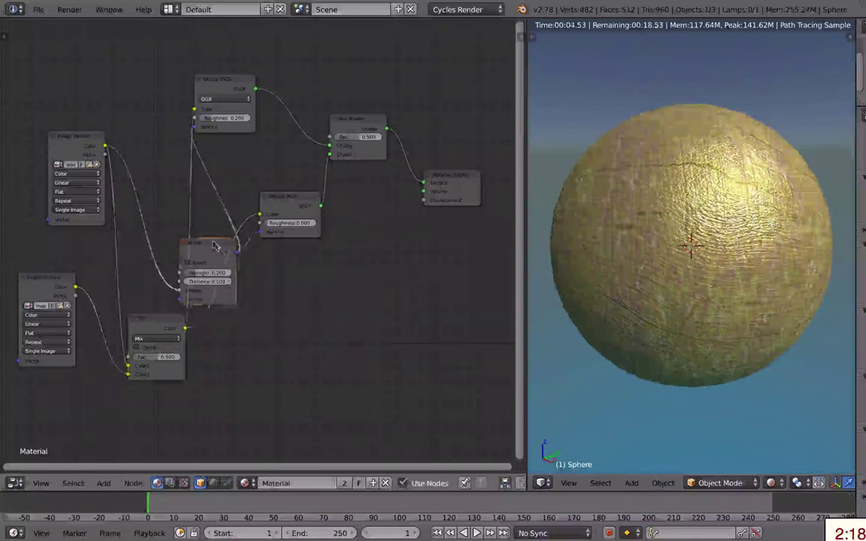
- Rearrange the Glossy, Diffuse, Mix Shader and Material Output nodes, with Bump beside the wood texture
left_click_drag(218, 249, 263, 292)
mouse_move(296, 196)
left_mouse_down()
mouse_move(340, 203)
mouse_move(297, 174)
left_mouse_up()
left_click_drag(353, 121, 391, 105)
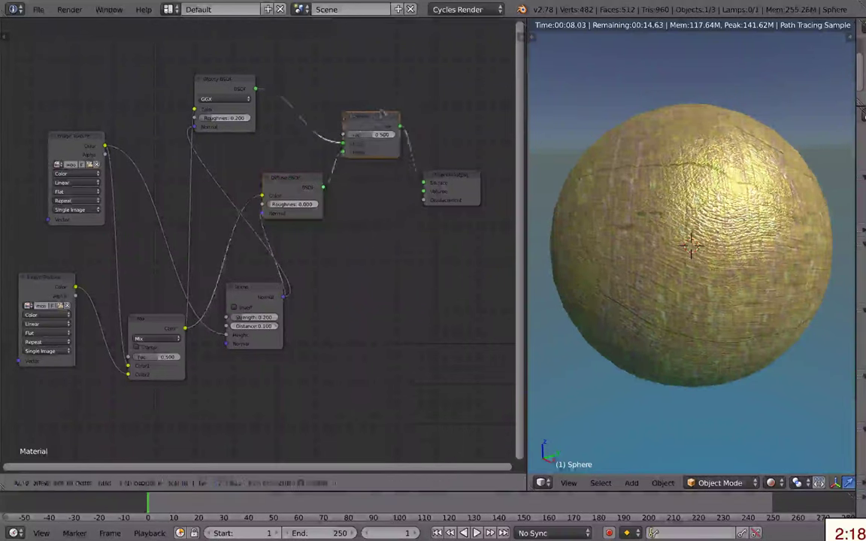
left_click_drag(451, 177, 494, 181)
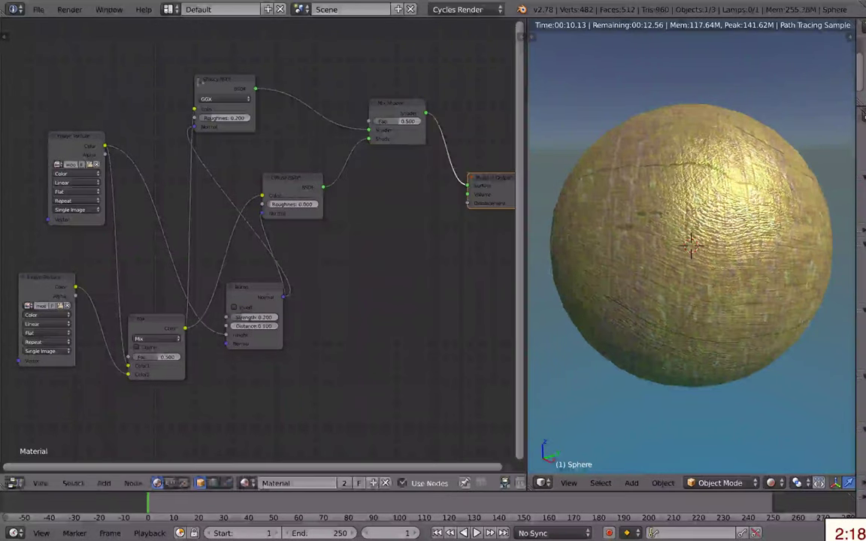
left_click_drag(207, 75, 210, 62)
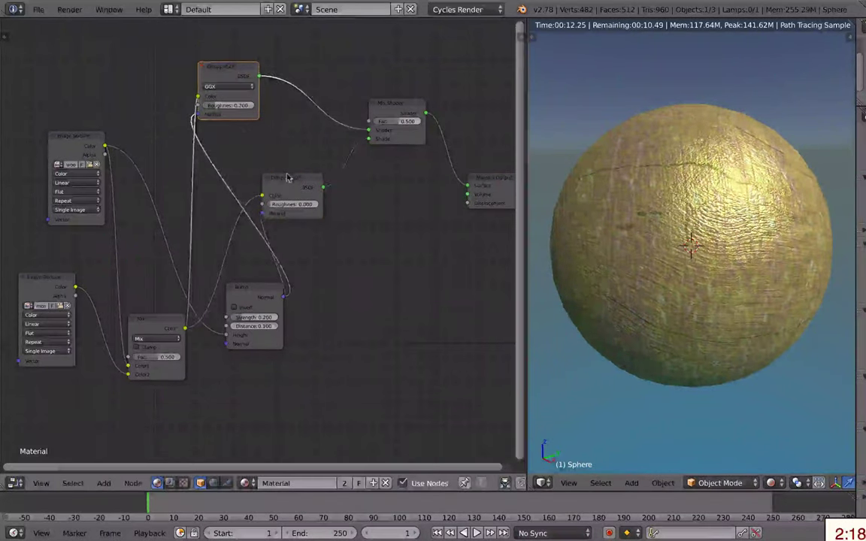
left_click_drag(291, 179, 323, 177)
left_click_drag(267, 290, 237, 234)
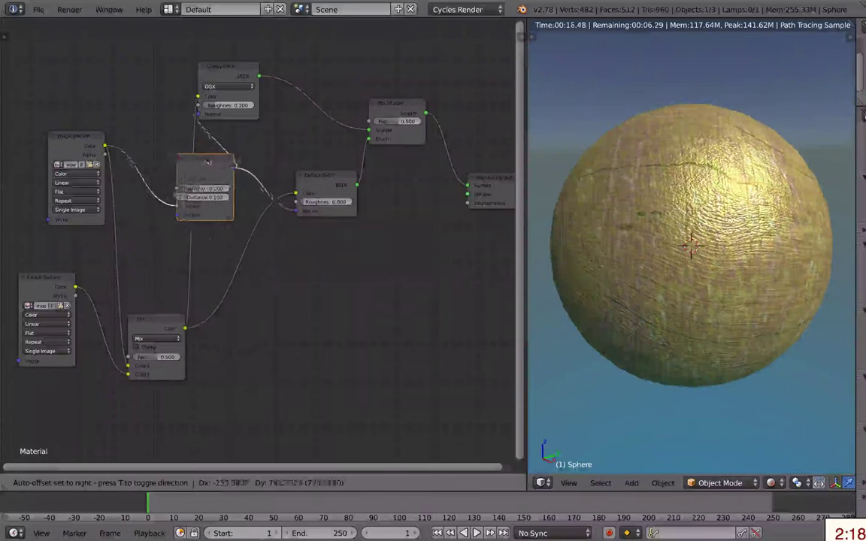
left_click_drag(236, 234, 195, 158)
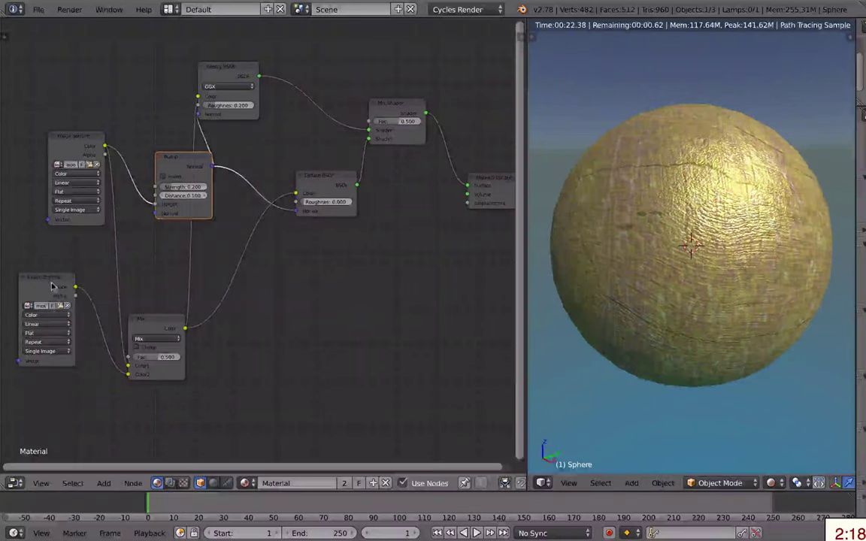
- Move the moss Image Texture and Mix nodes higher and closer together
left_click_drag(49, 283, 55, 267)
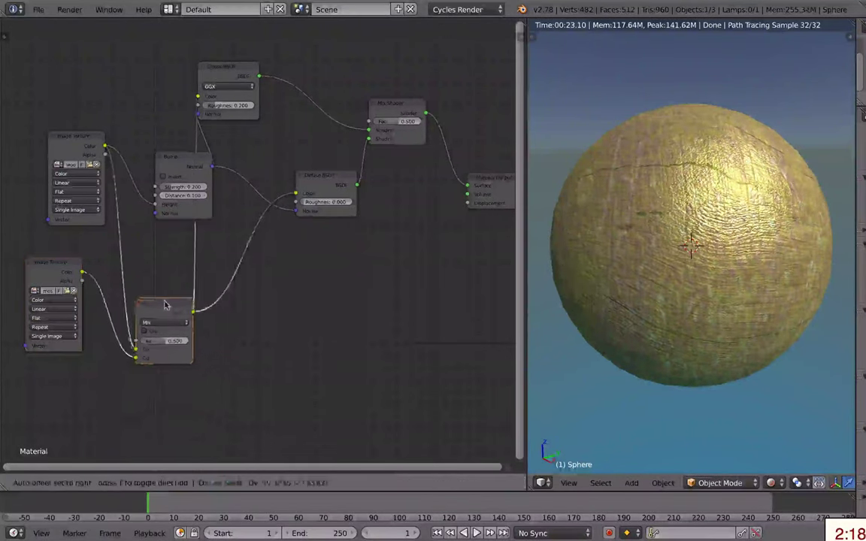
left_click_drag(154, 331, 170, 301)
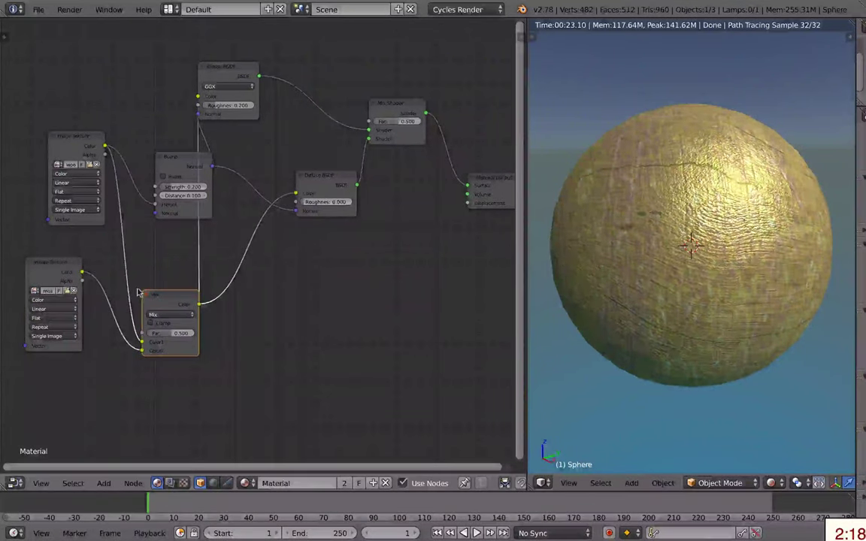
left_click(60, 265)
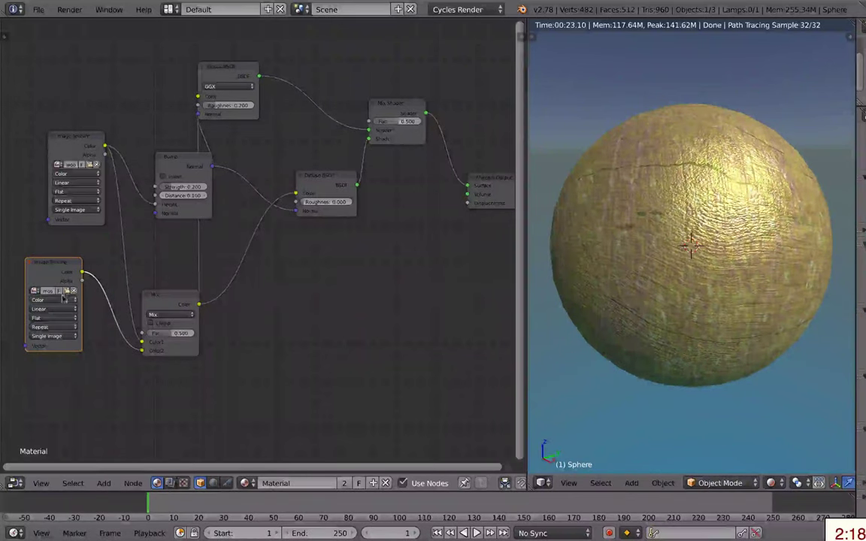
- Add a Noise Texture below the moss texture and preview its noise on the sphere via a Viewer
left_click(102, 485)
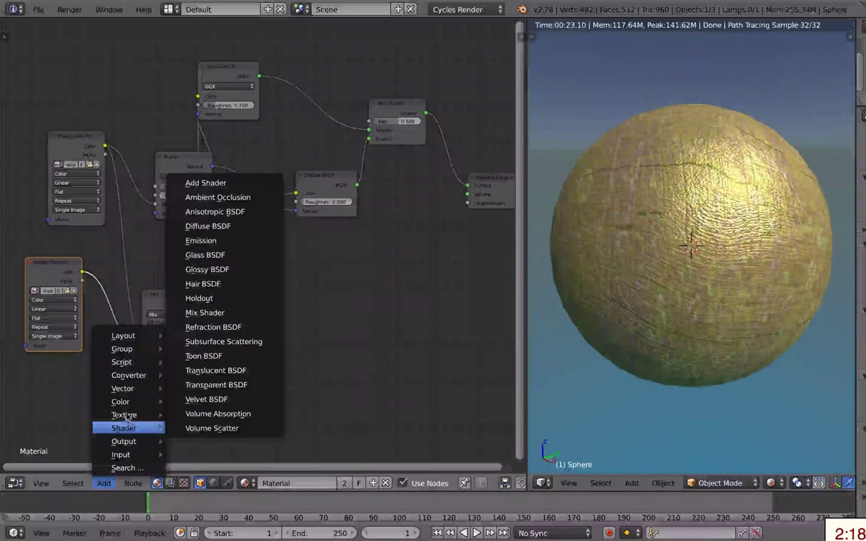
mouse_move(124, 415)
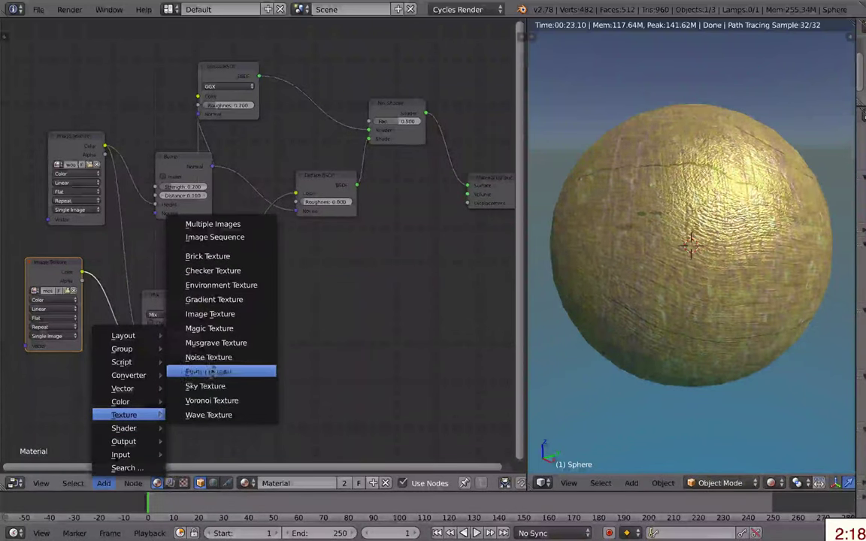
left_click(211, 371)
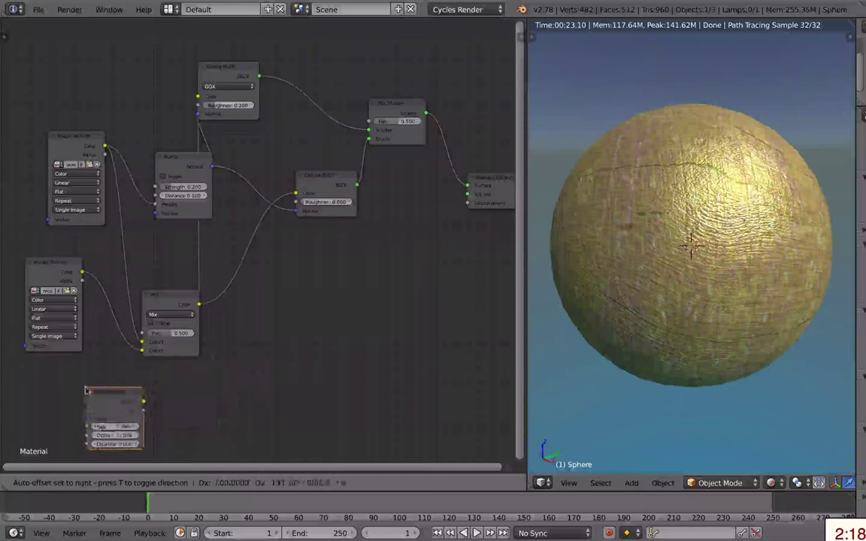
left_click(83, 383)
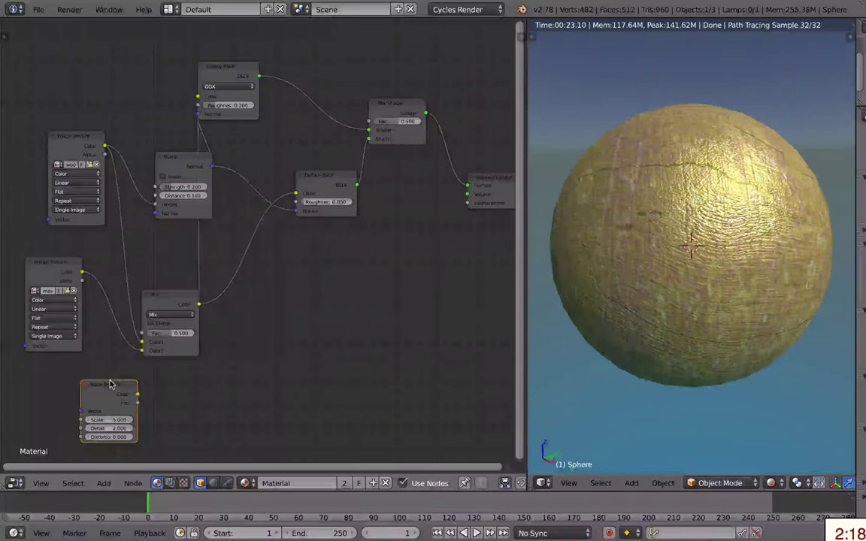
left_click(107, 390, "ctrl+shift")
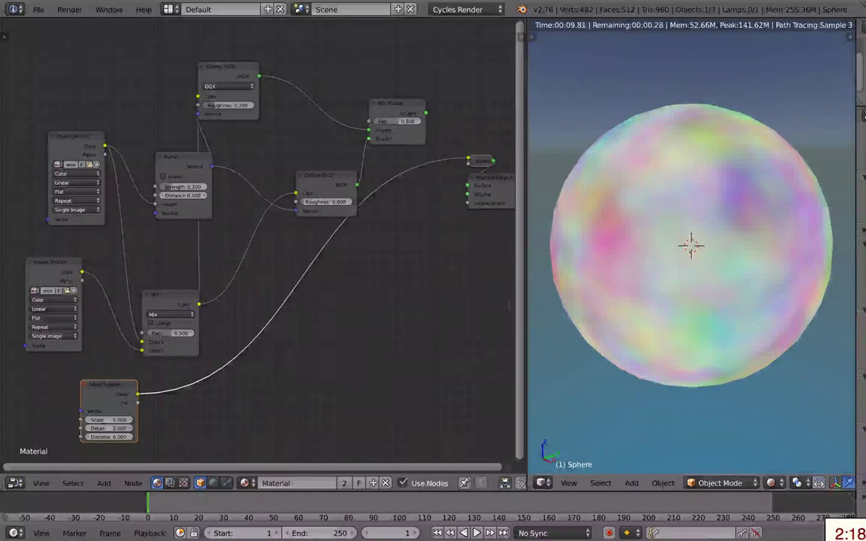
left_click_drag(102, 392, 93, 388)
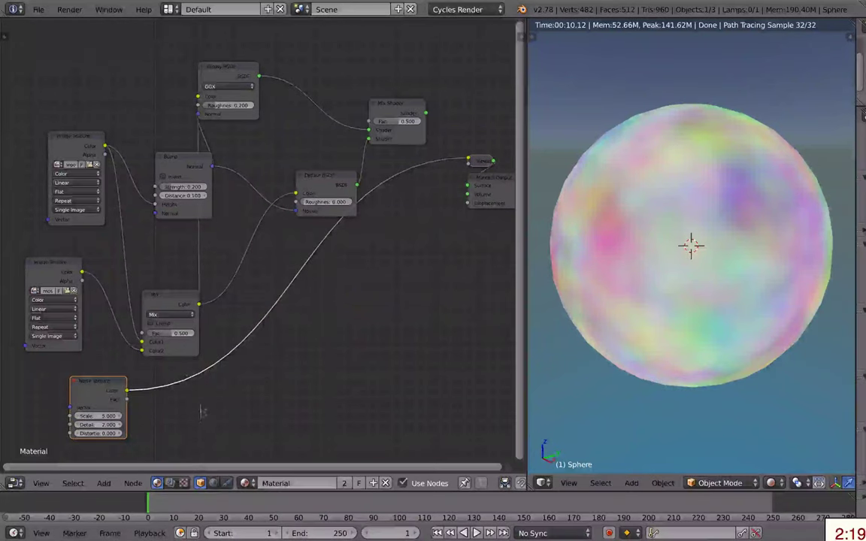
left_click_drag(111, 382, 122, 382)
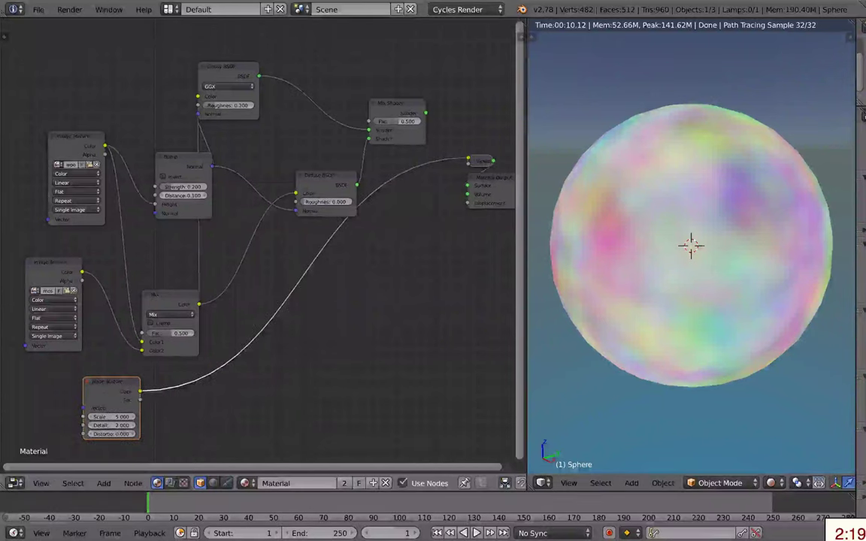
- Insert a ColorRamp node into the link between the Noise Texture and the preview
left_click(106, 484)
left_click(121, 468)
type("MixRGB")
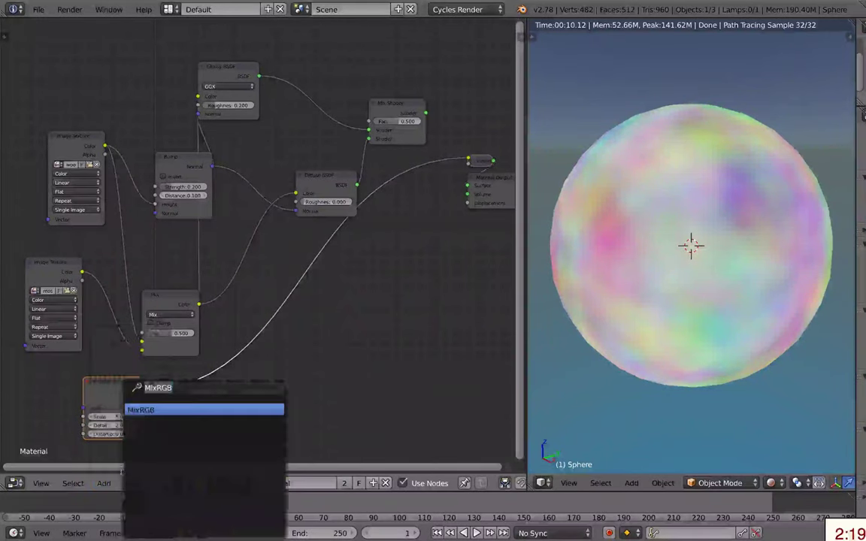
key("BackSpace")
key("BackSpace")
key("BackSpace")
type("ra")
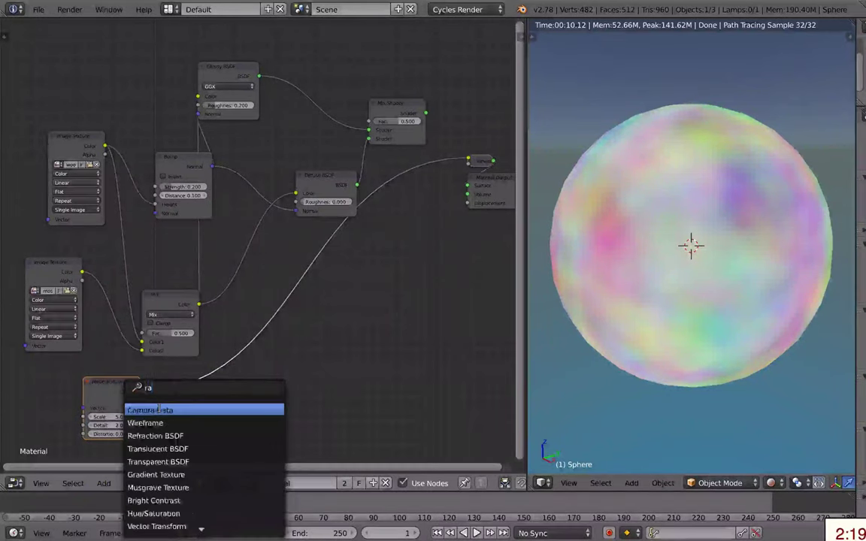
type("mp")
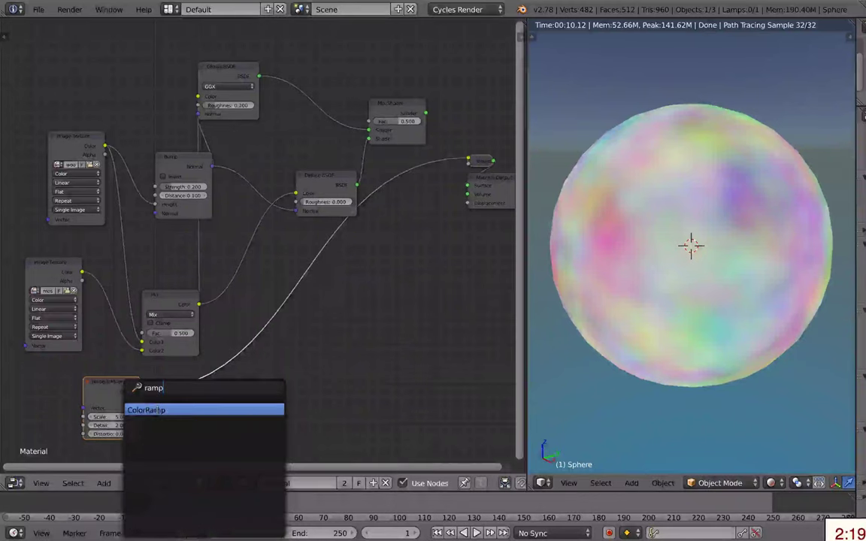
left_click(158, 411)
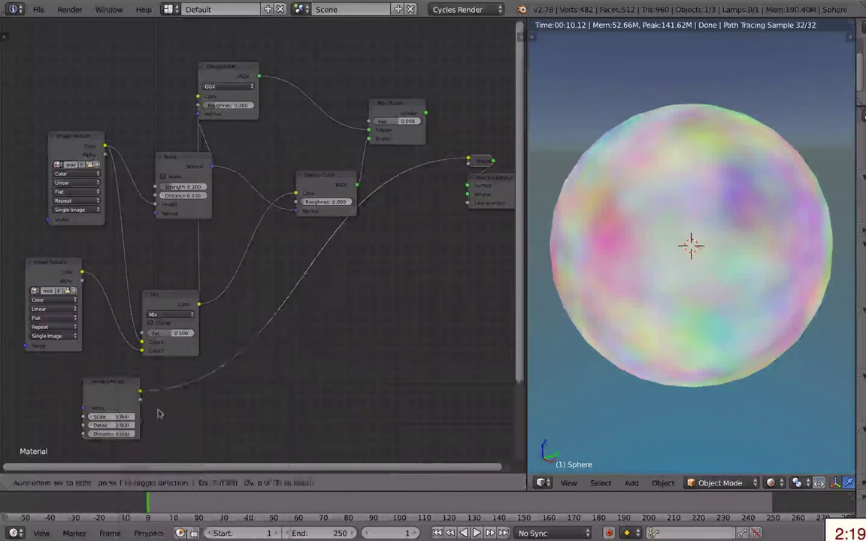
left_click(277, 250)
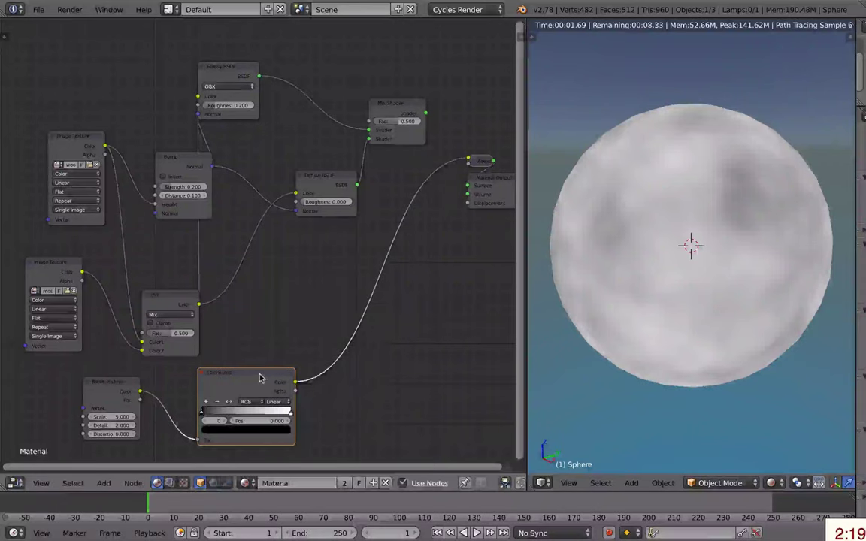
left_click_drag(261, 379, 276, 368)
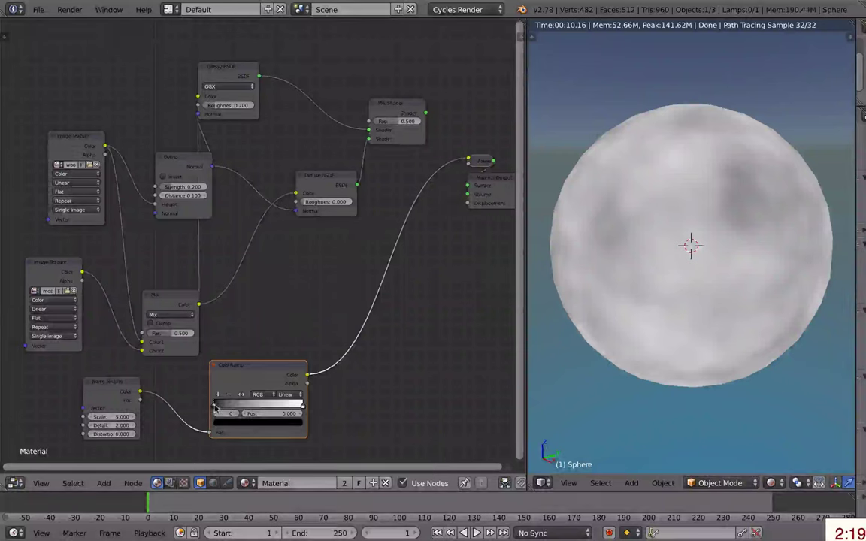
- Slide the black and white ramp stops together and raise the noise Scale to 11.2
left_click_drag(215, 406, 254, 408)
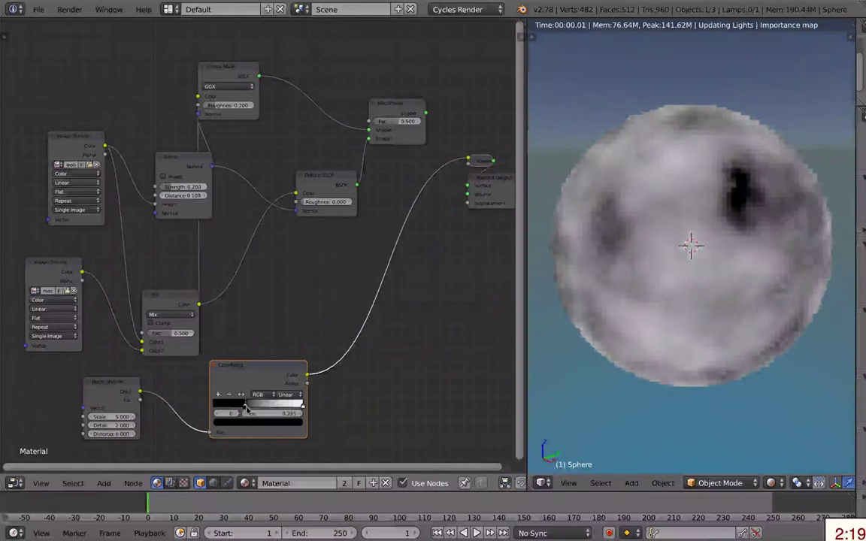
left_click(301, 407)
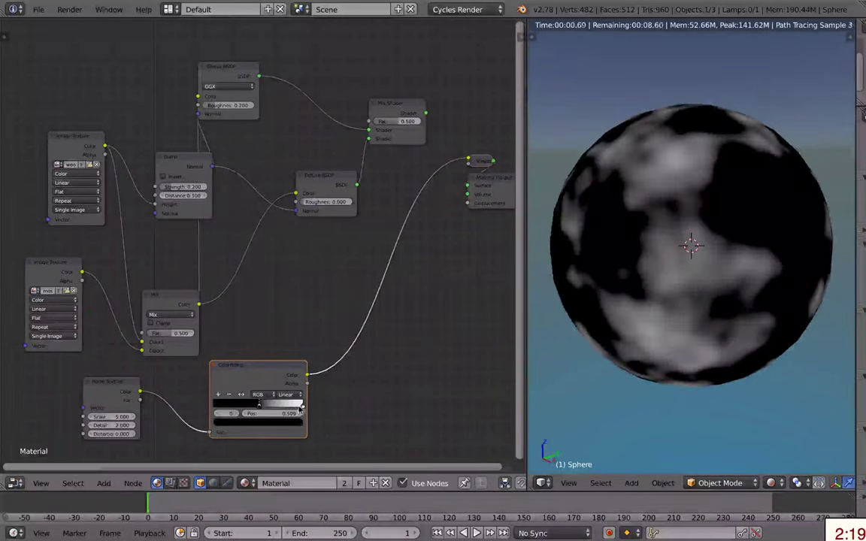
left_click_drag(303, 407, 259, 407)
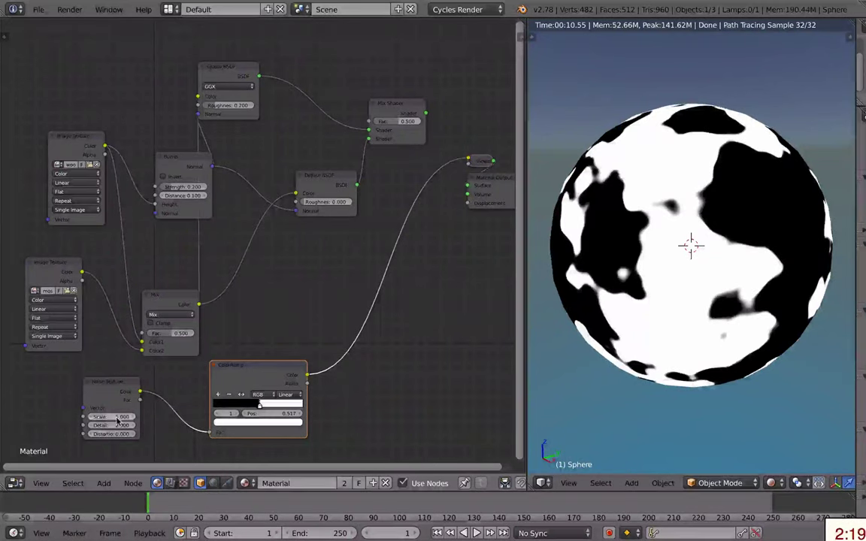
left_click_drag(111, 417, 132, 417)
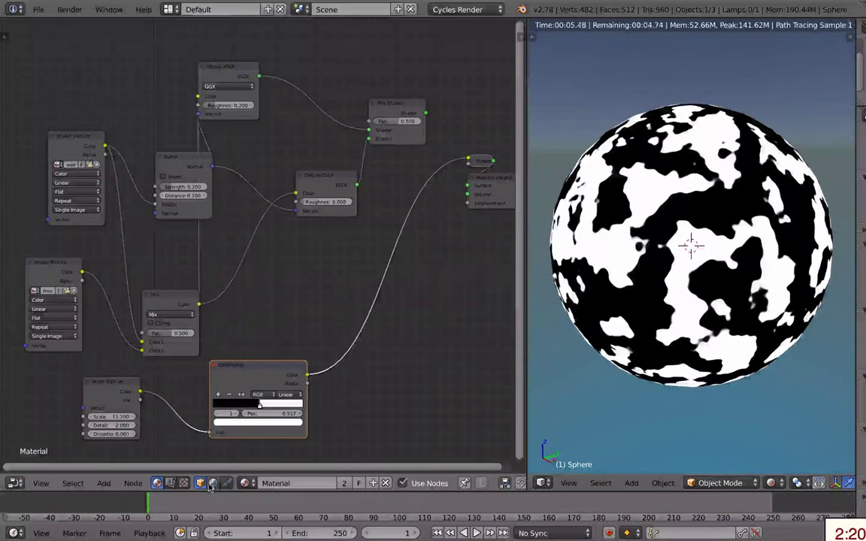
- Set noise Detail to 0, move the ramp stop to 0.691, and connect ColorRamp to Mix Fac
mouse_move(110, 425)
left_mouse_down()
mouse_move(132, 425)
mouse_move(102, 424)
left_mouse_up()
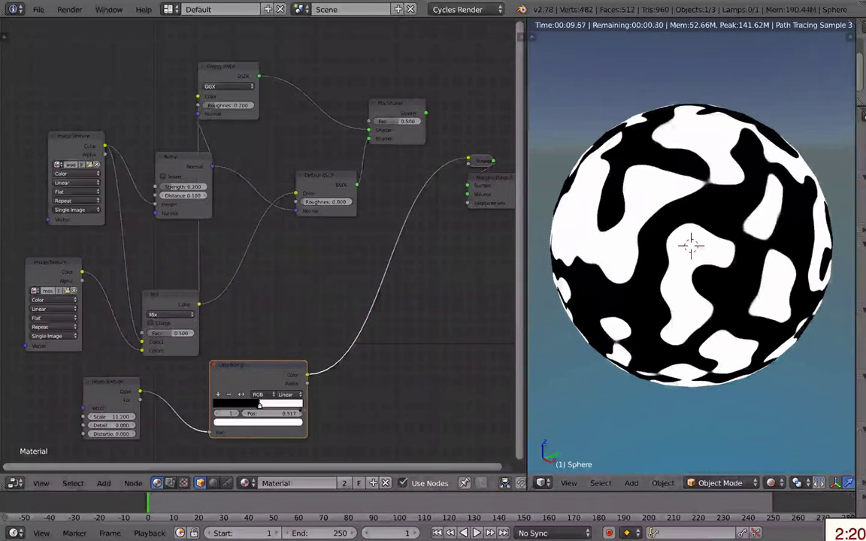
left_click_drag(261, 407, 273, 407)
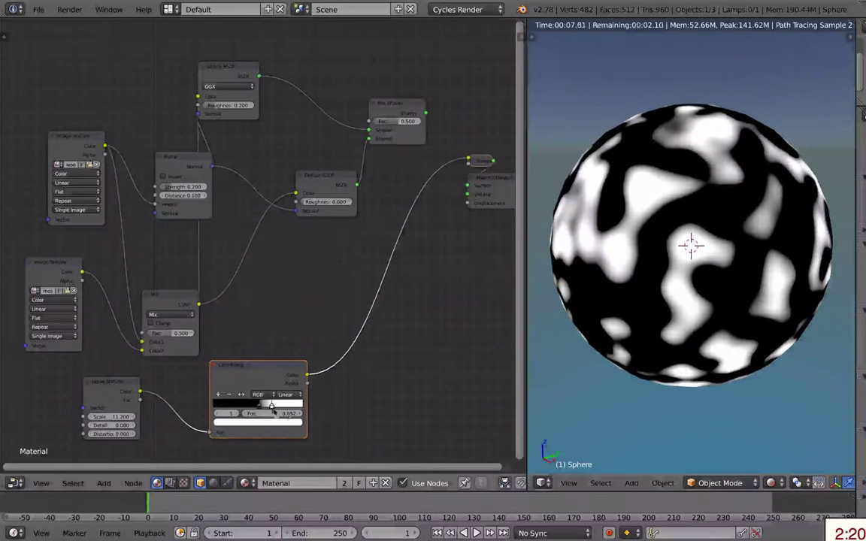
left_click_drag(270, 407, 281, 406)
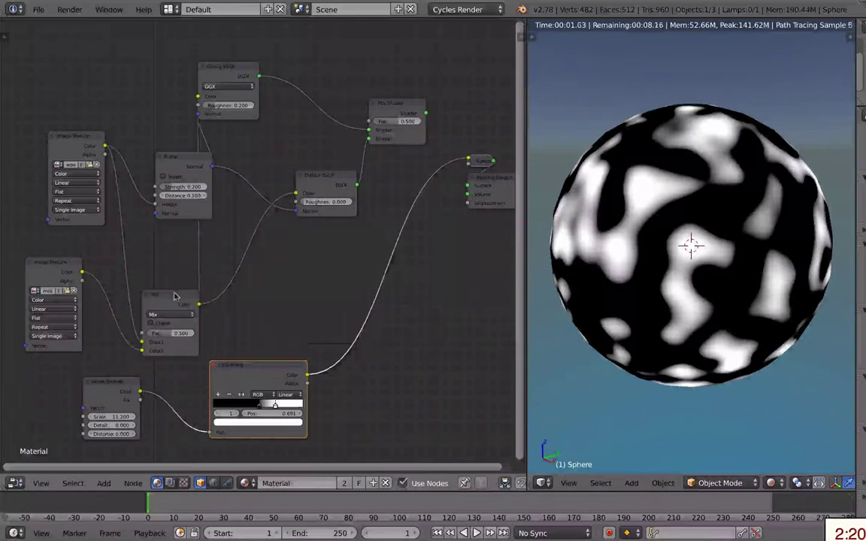
left_click_drag(174, 297, 202, 261)
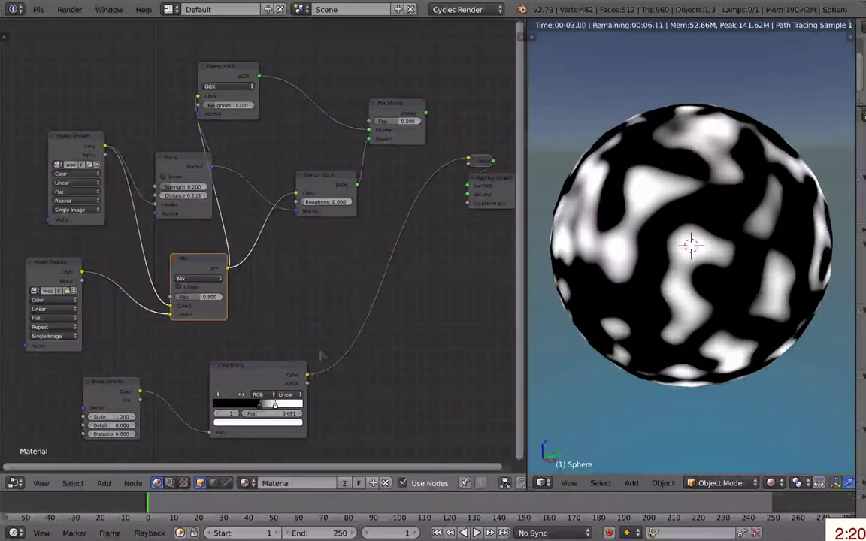
mouse_move(308, 379)
left_mouse_down()
mouse_move(321, 351)
mouse_move(167, 300)
left_mouse_up()
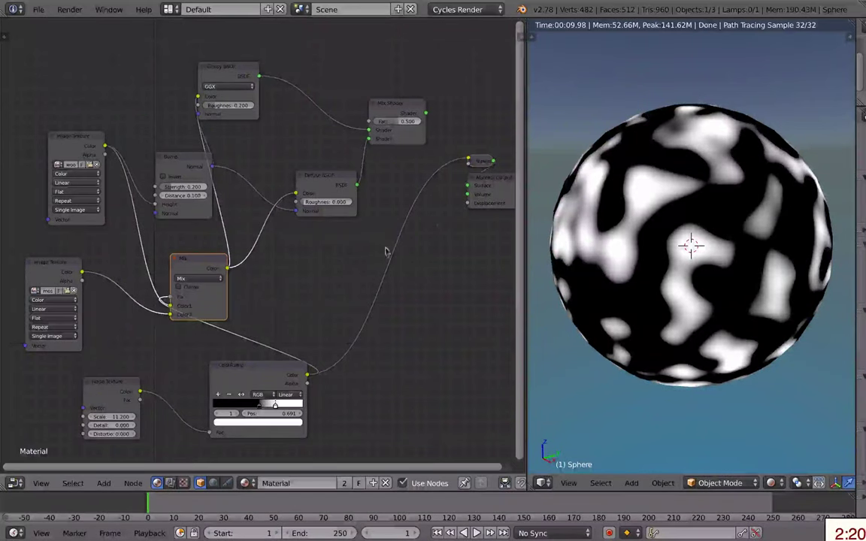
- Connect the Mix Shader to the Material Output to render wood with moss patches
left_click(401, 105)
left_click(401, 105, "ctrl+shift")
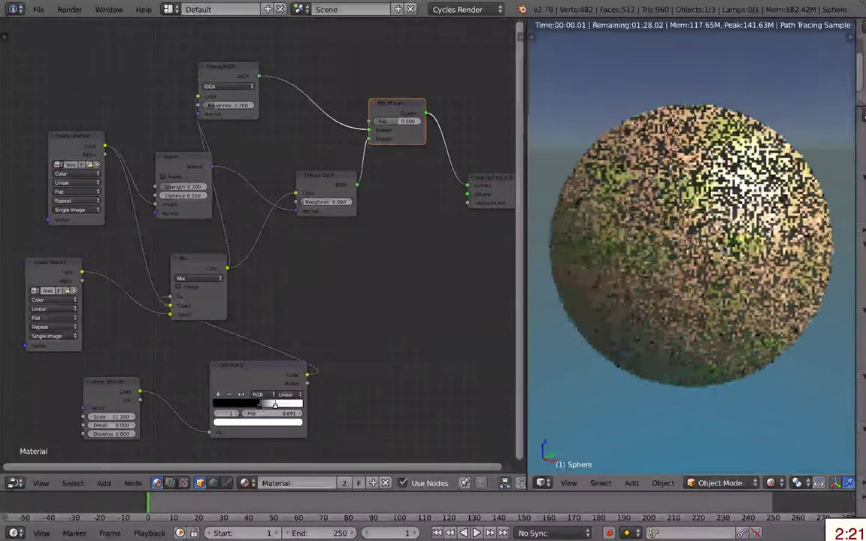
middle_click_drag(710, 250, 726, 250)
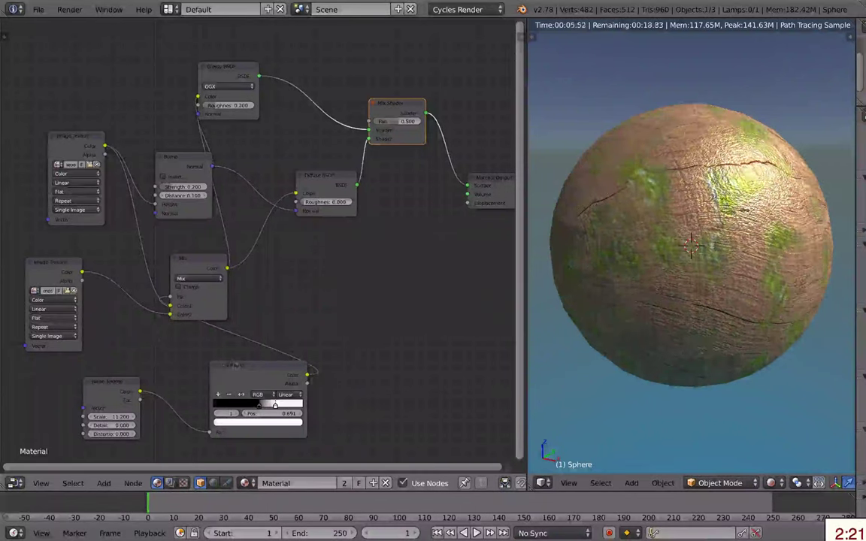
mouse_move(239, 370)
left_mouse_down()
mouse_move(220, 357)
mouse_move(239, 364)
left_mouse_up()
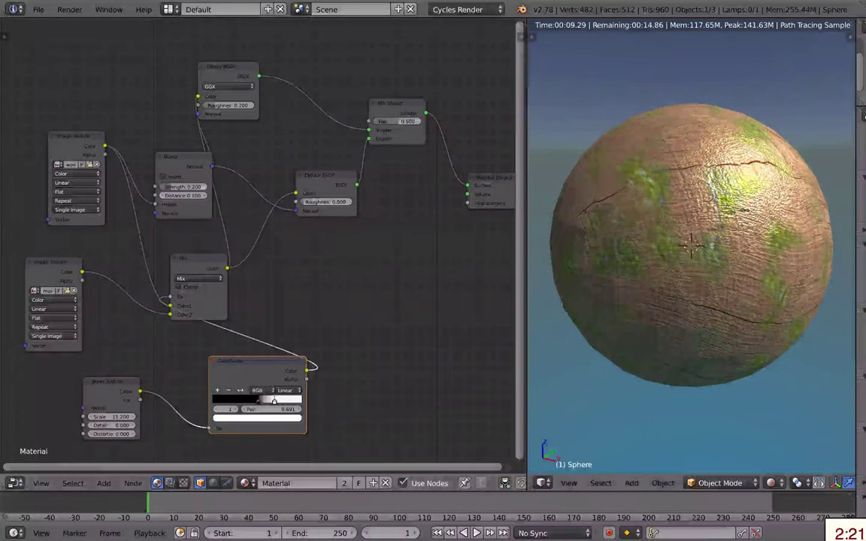
middle_click_drag(722, 219, 721, 206)
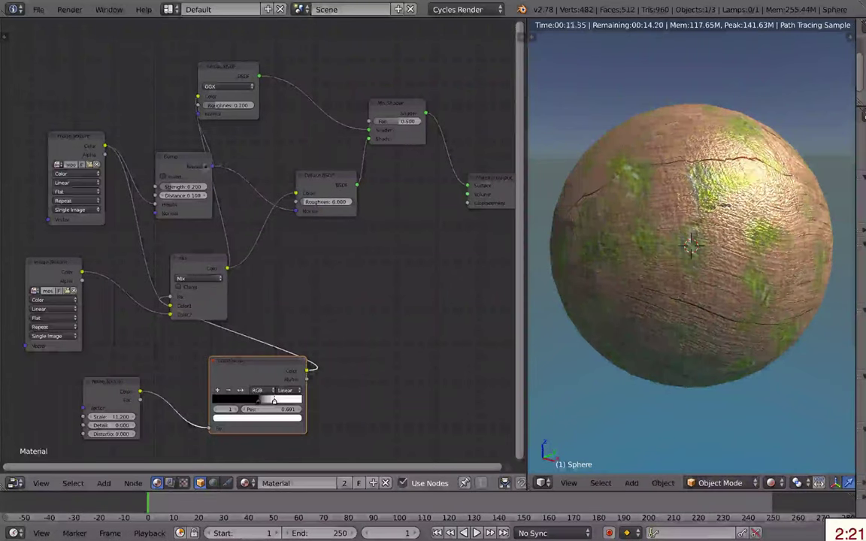
- Link the wood texture's Color into the Bump node's Height input
left_click_drag(188, 160, 225, 157)
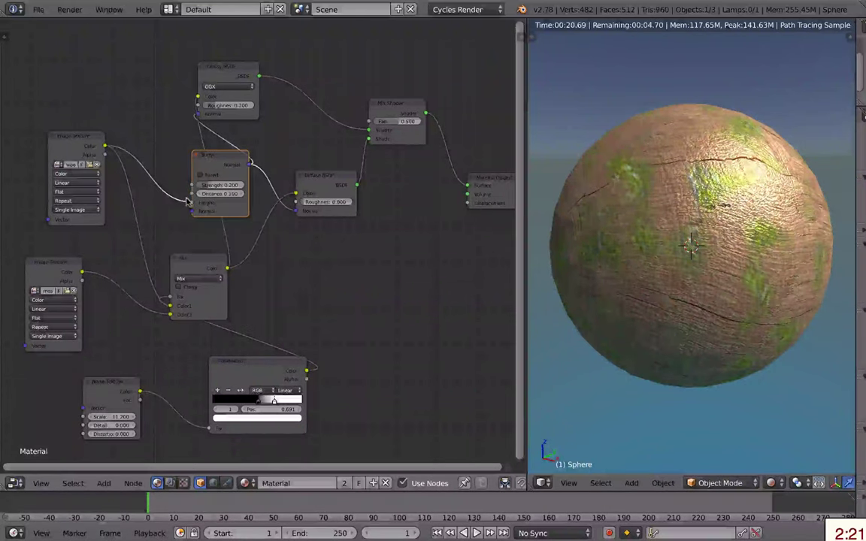
left_click_drag(181, 204, 190, 203)
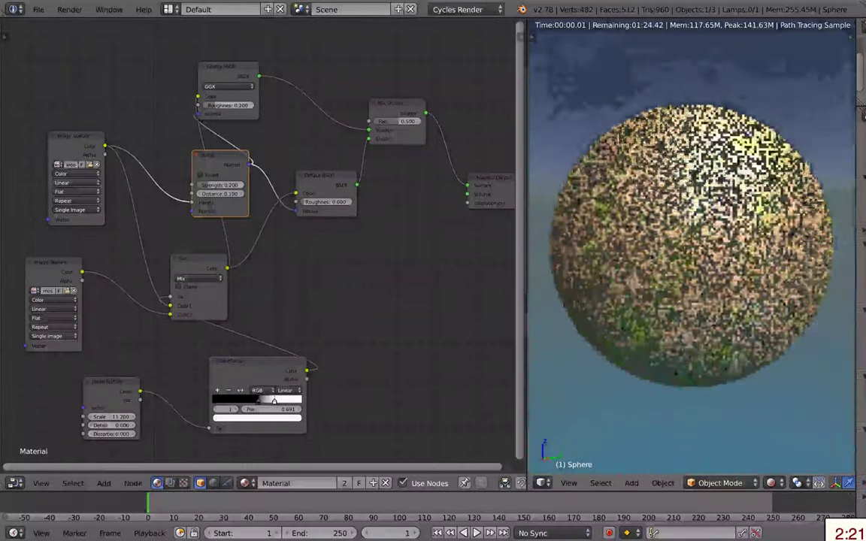
middle_click_drag(675, 264, 667, 274)
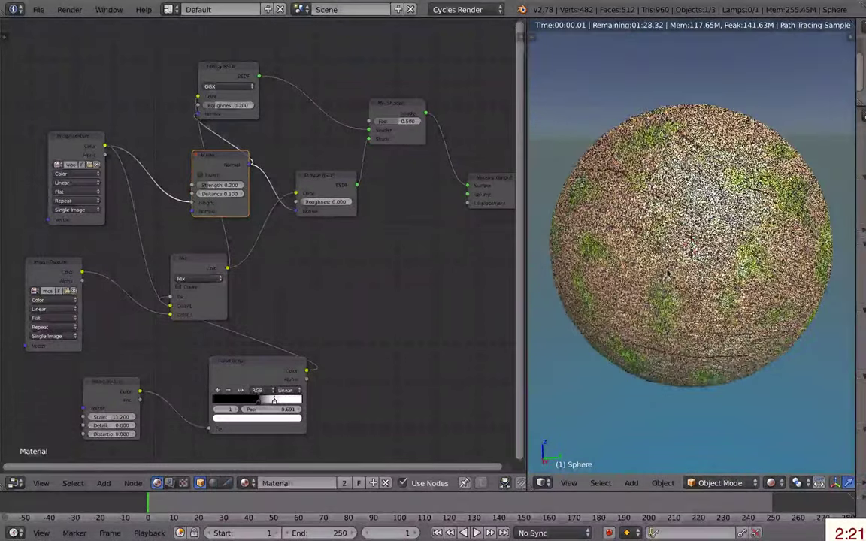